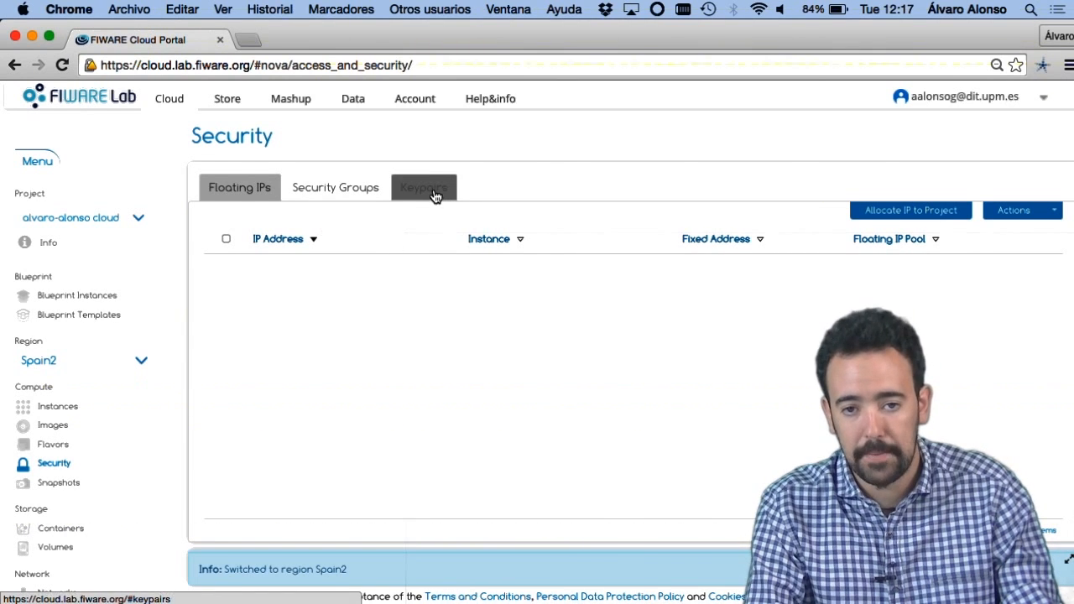
Step: Create a keypair named fiware_course in the project's security settings and download its key file
left_click(435, 194)
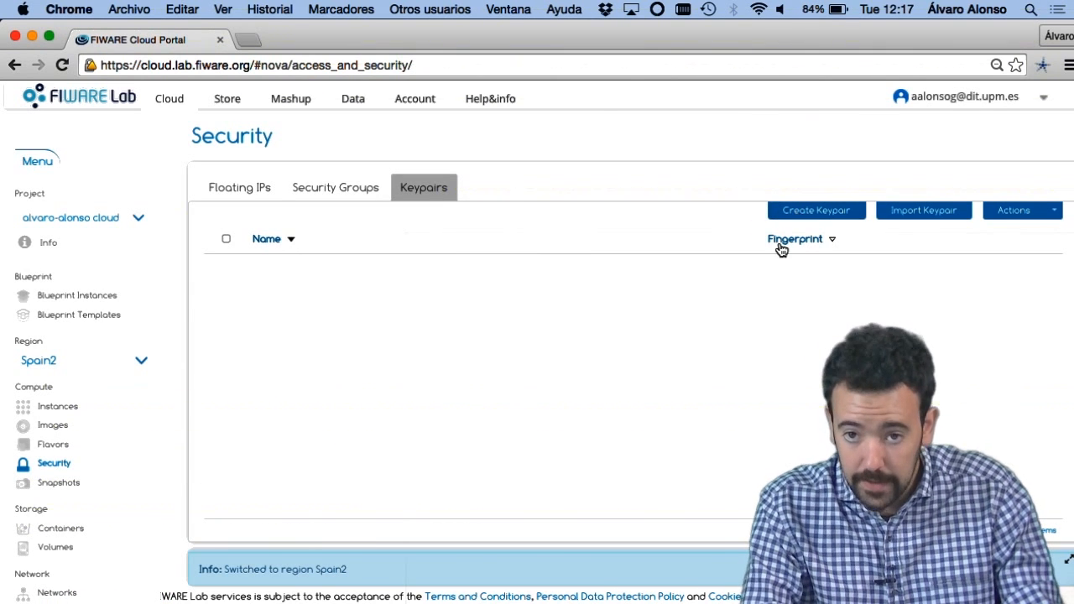
left_click(816, 214)
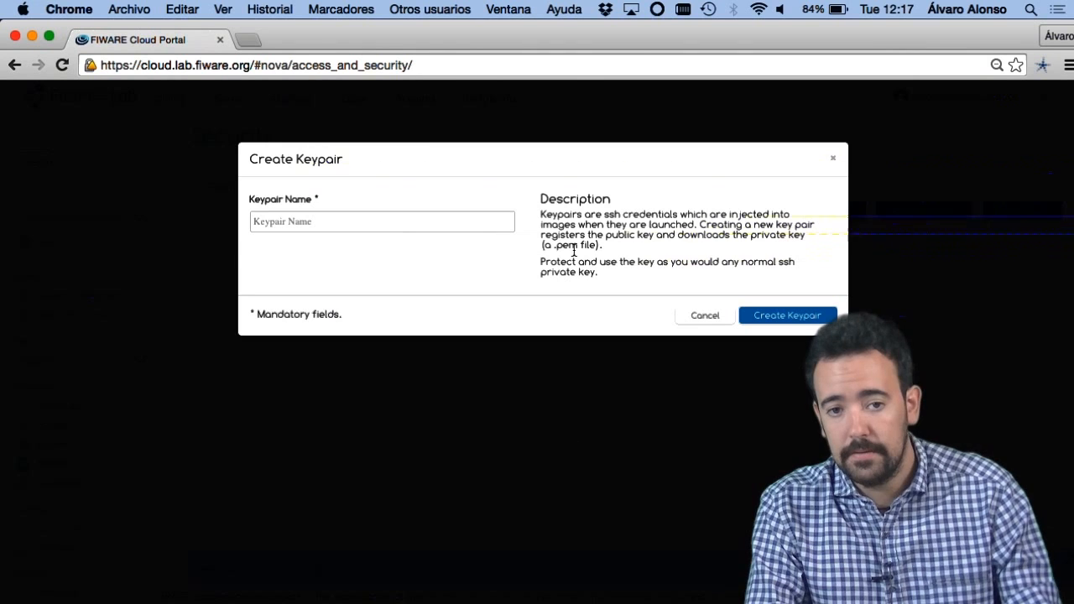
left_click(465, 226)
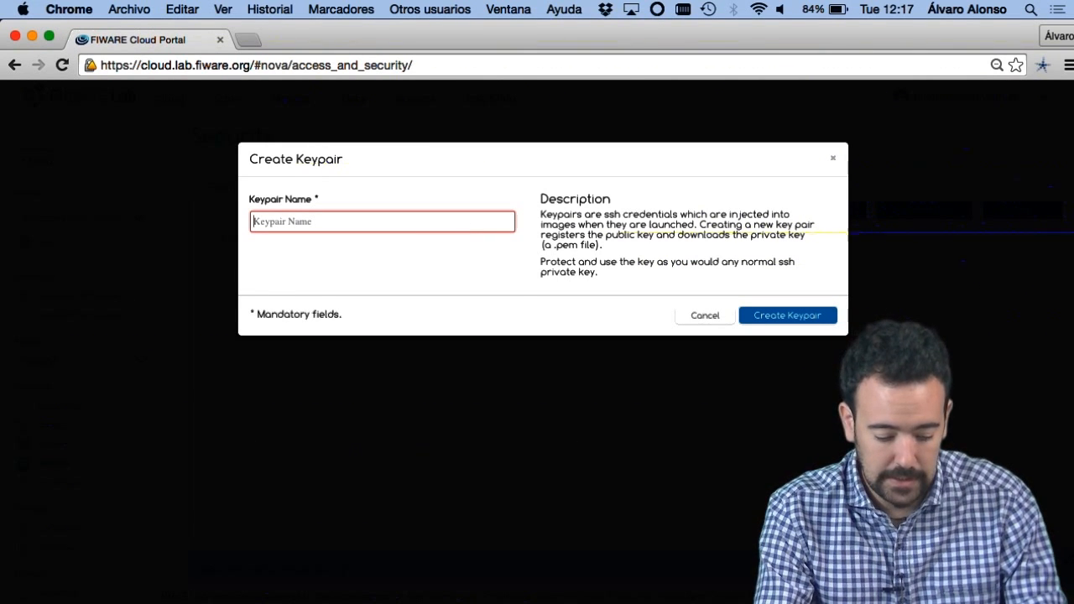
type("fiware_")
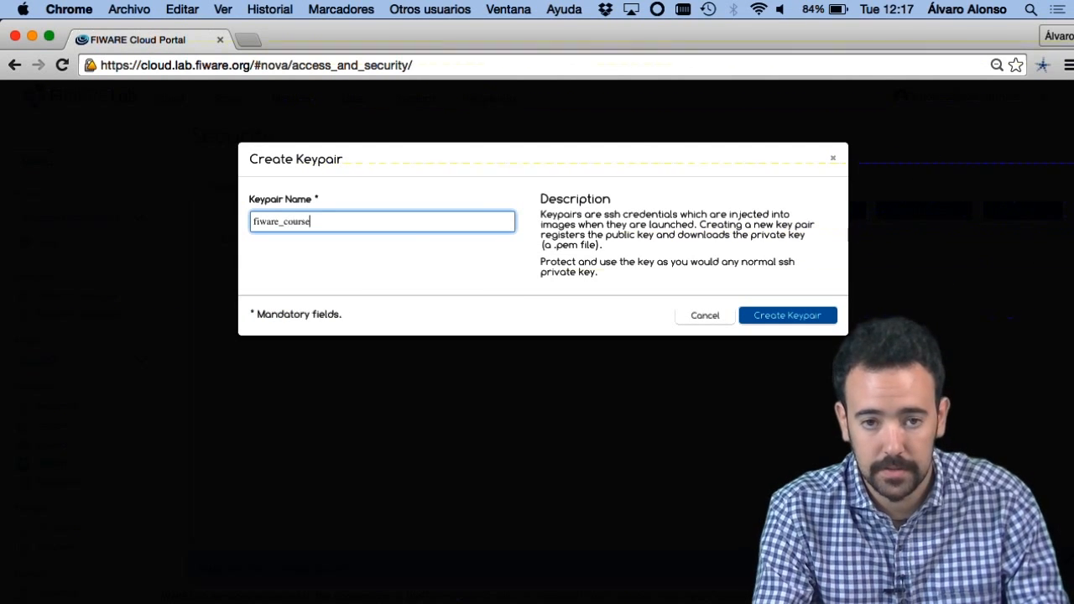
type("course")
key("Return")
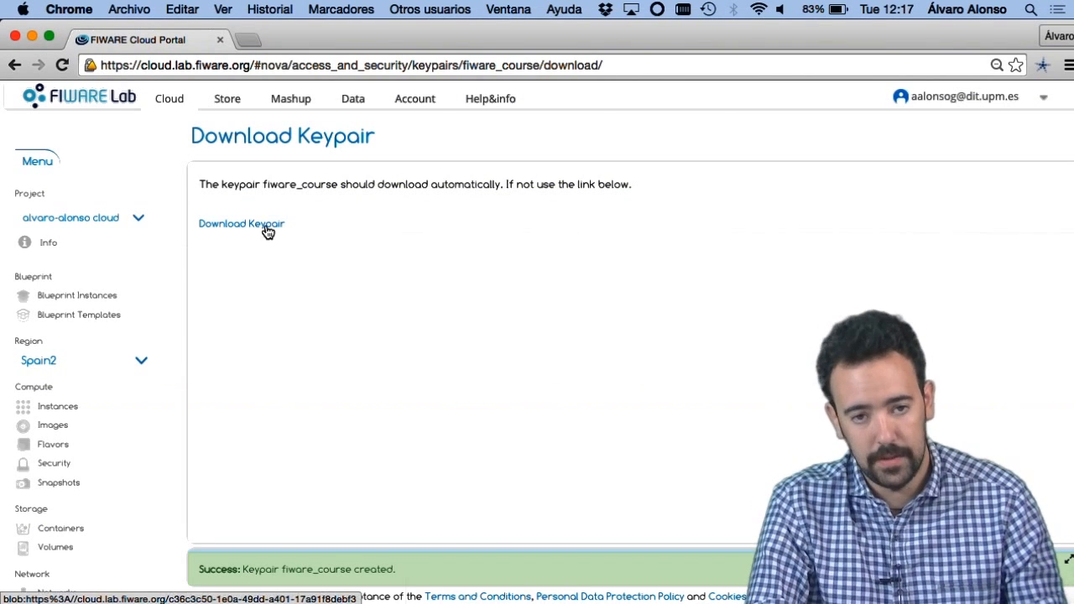
left_click(261, 225)
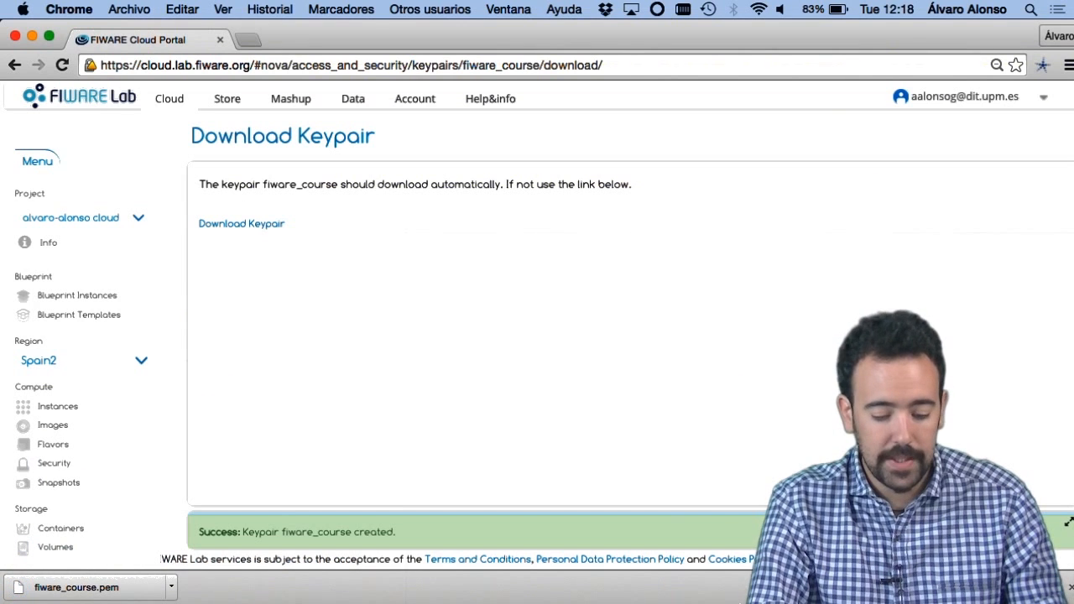
Step: Switch to Terminal and list fiware_course.pem in the Downloads folder to check the downloaded key file
key("super+Tab")
key("super+Tab")
key("super+Tab")
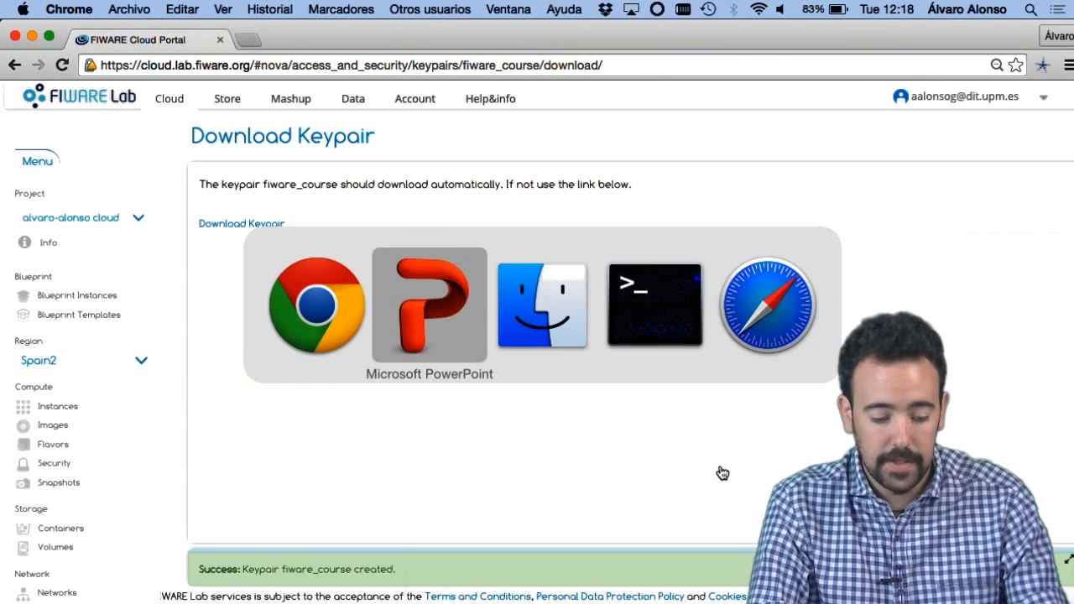
type("ls fiware")
key("Tab")
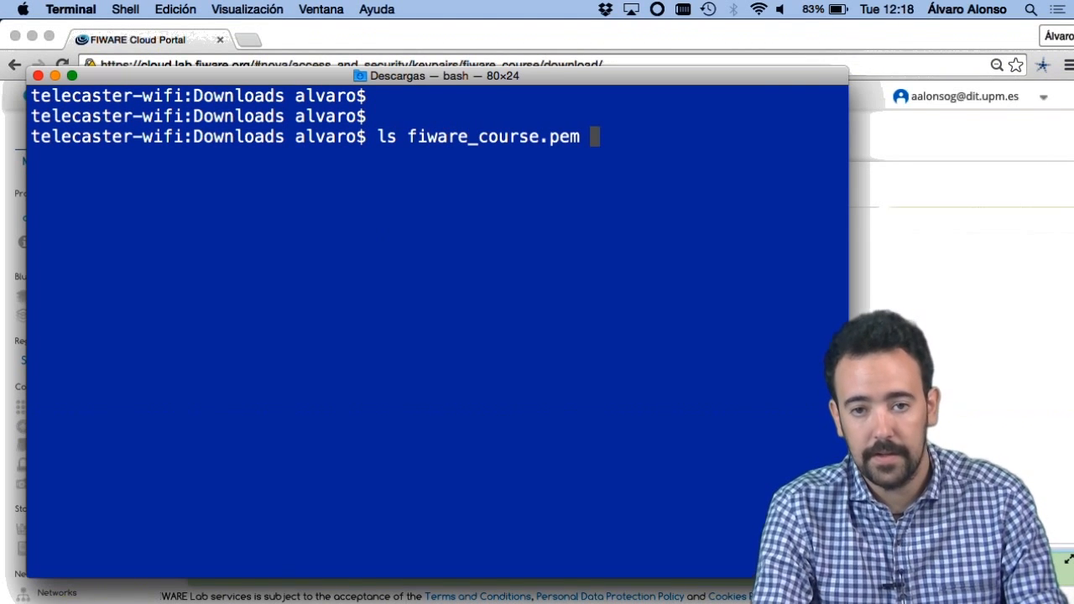
key("Return")
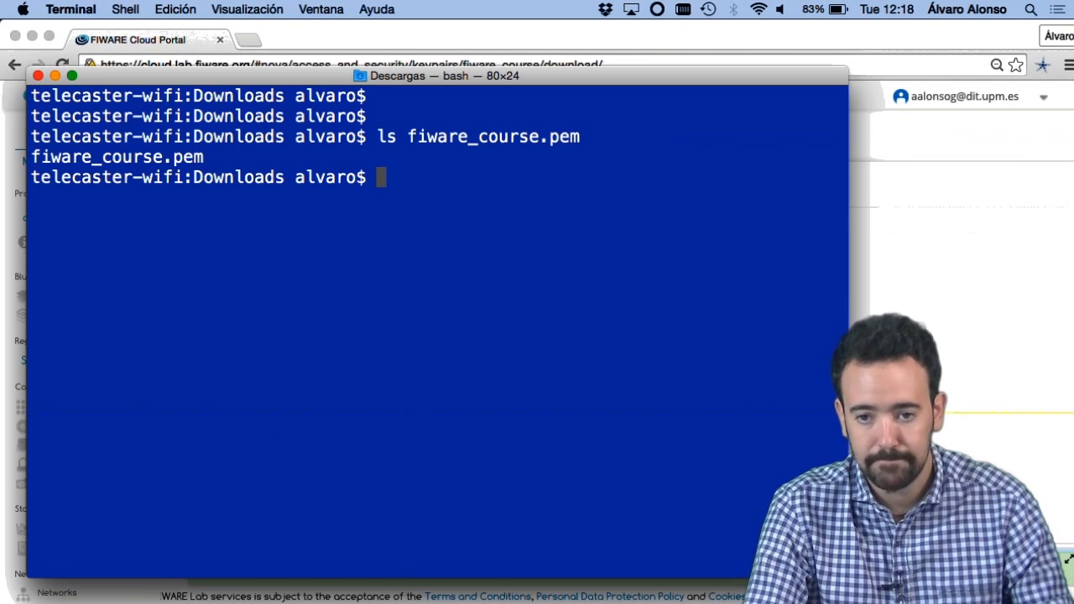
Step: Return to Chrome and create a security group named fiware_secg with the description "Lesson 3 seg"
left_click(960, 259)
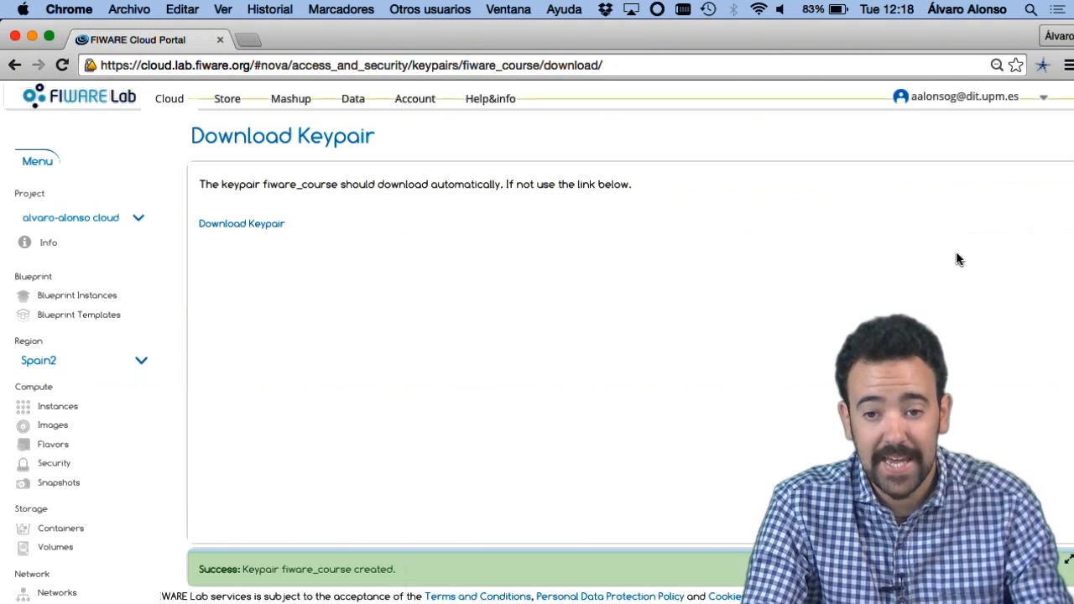
left_click(73, 465)
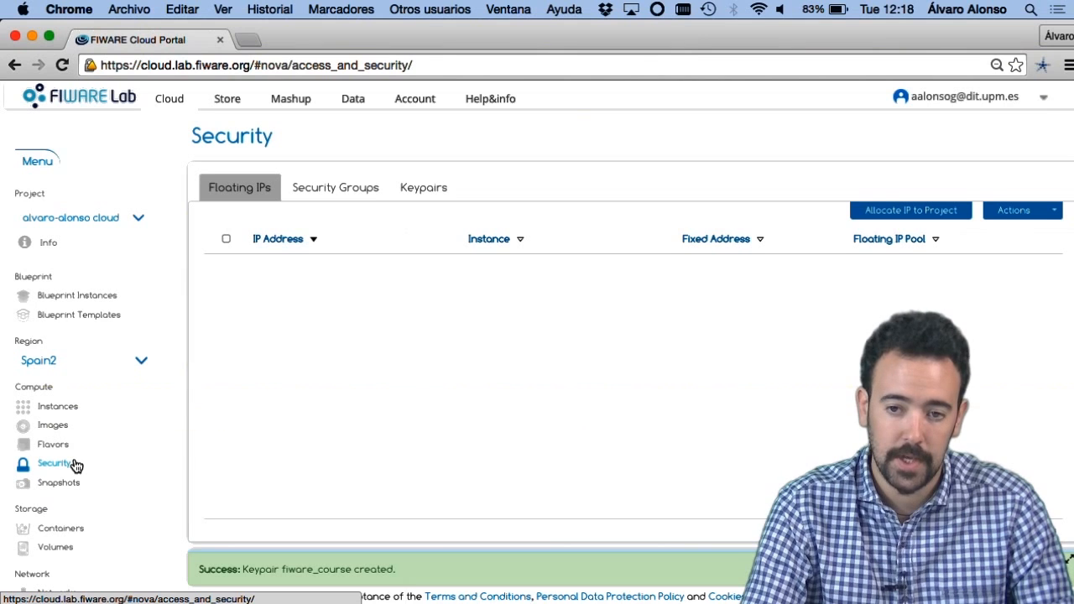
left_click(330, 189)
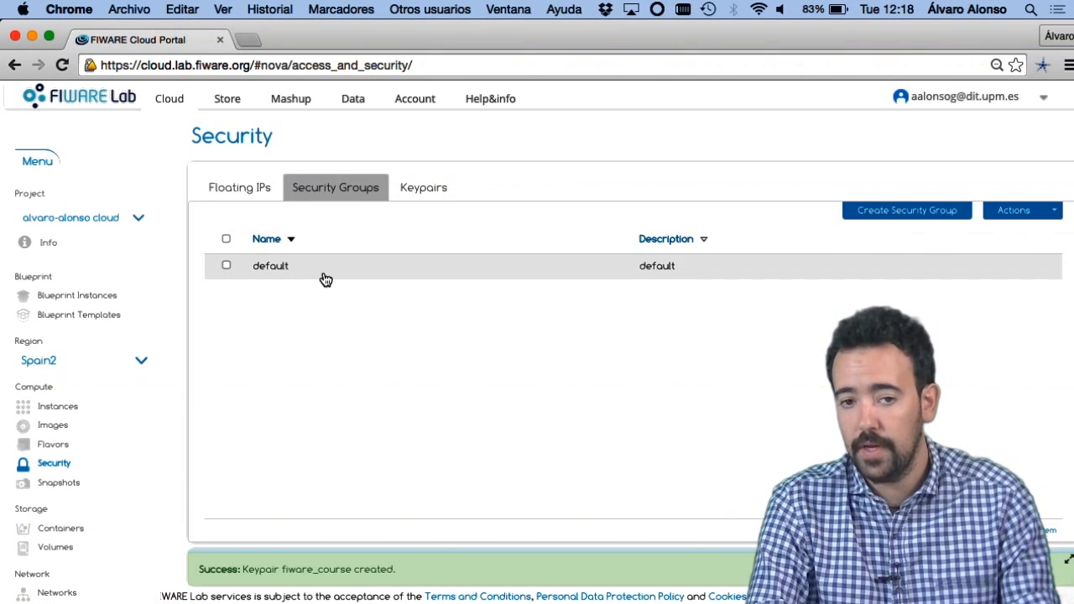
left_click(909, 214)
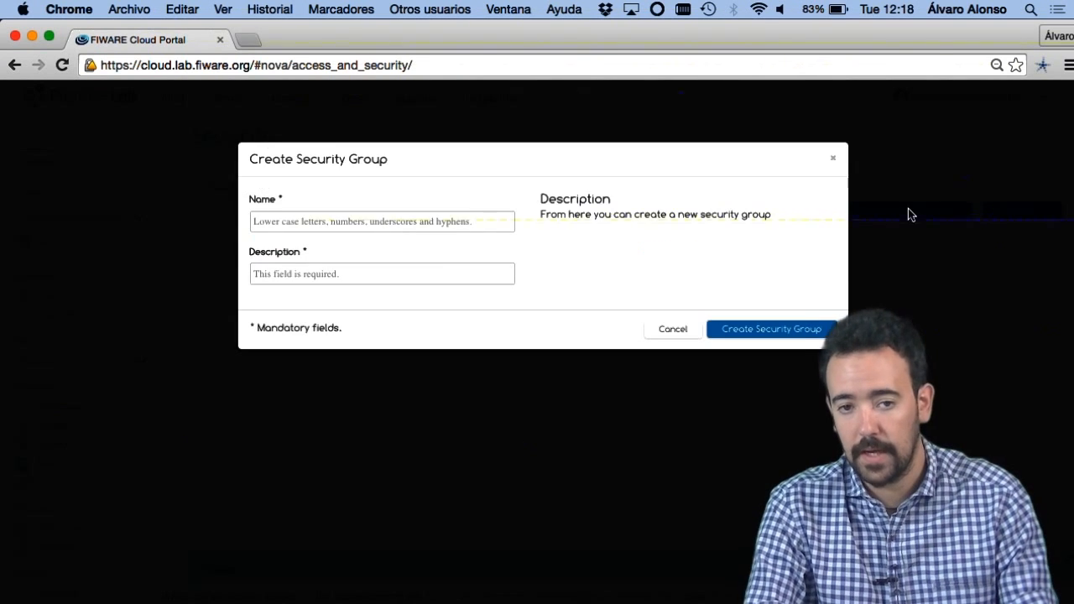
left_click(408, 225)
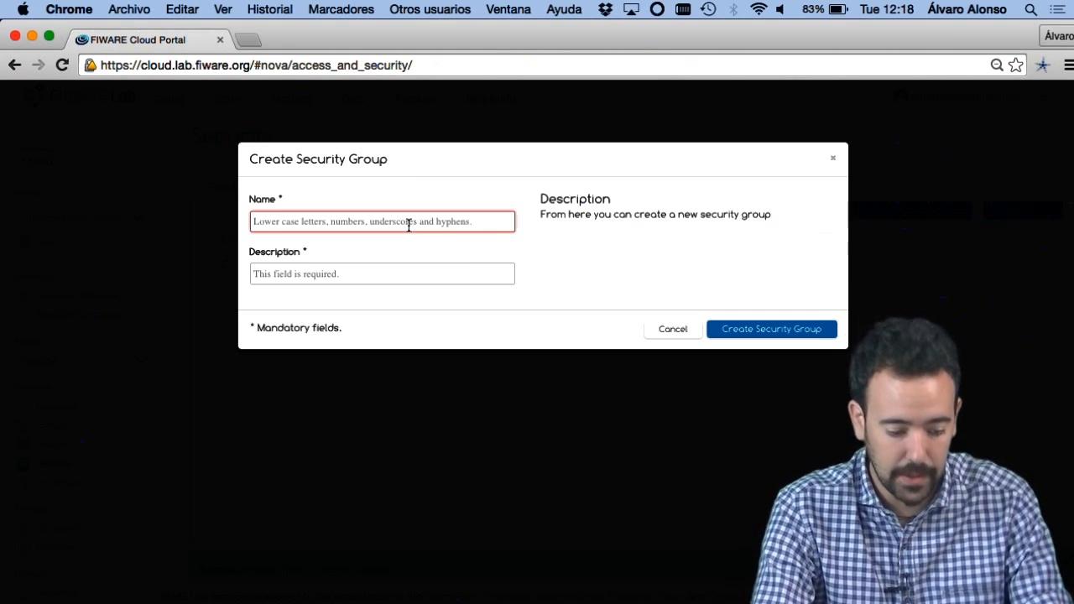
type("fiware_secg")
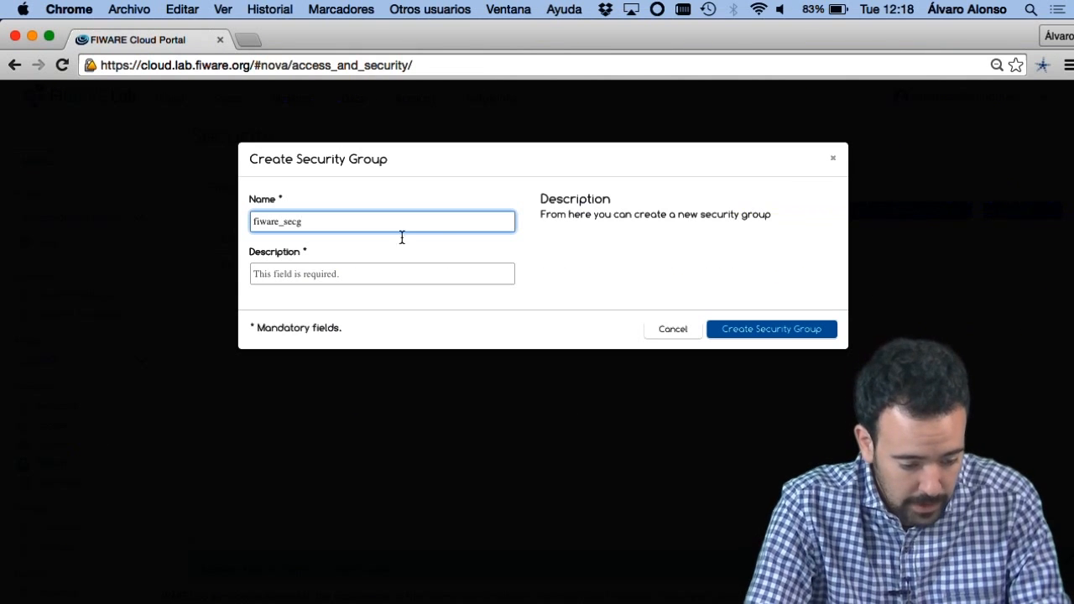
left_click(378, 275)
type("Lesson 3 se")
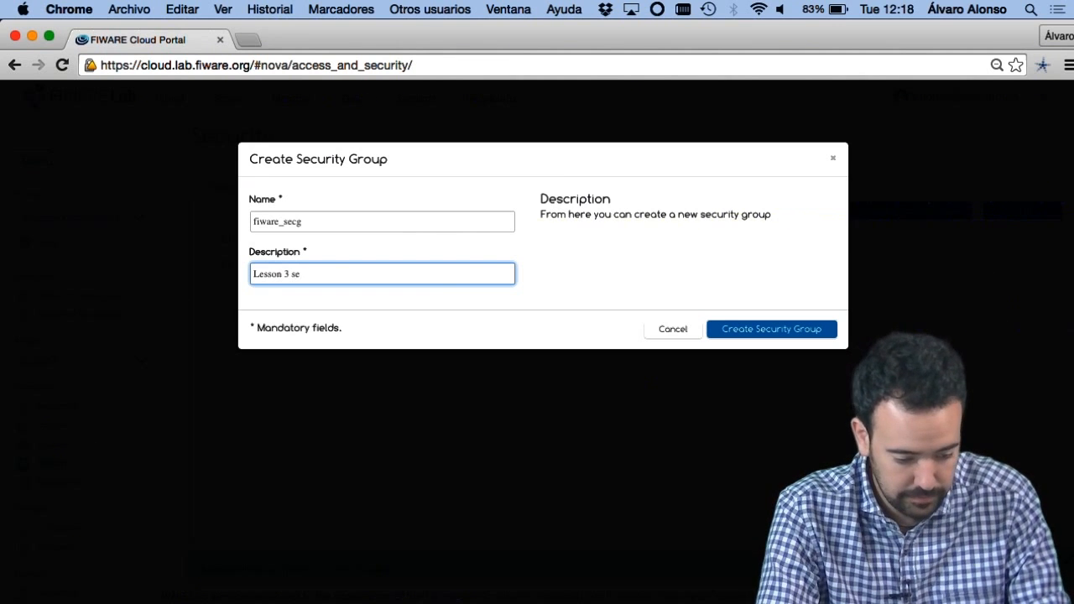
left_click(735, 333)
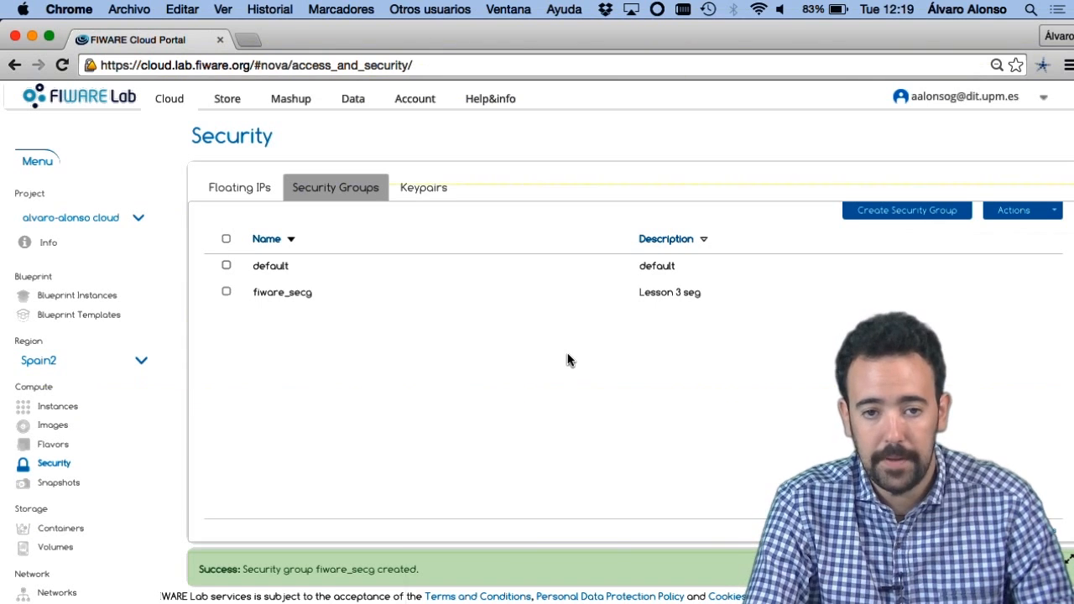
Step: Add a TCP rule to the fiware_secg security group from port 22 to port 22 with CIDR 0.0.0.0/0, and close the rule editor
left_click(358, 303)
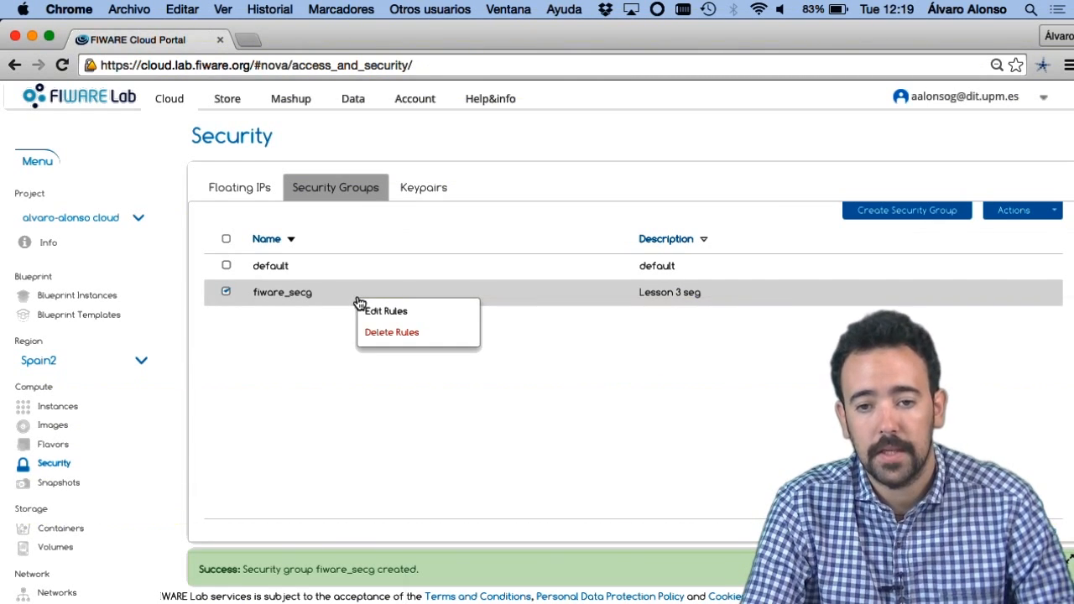
left_click(373, 311)
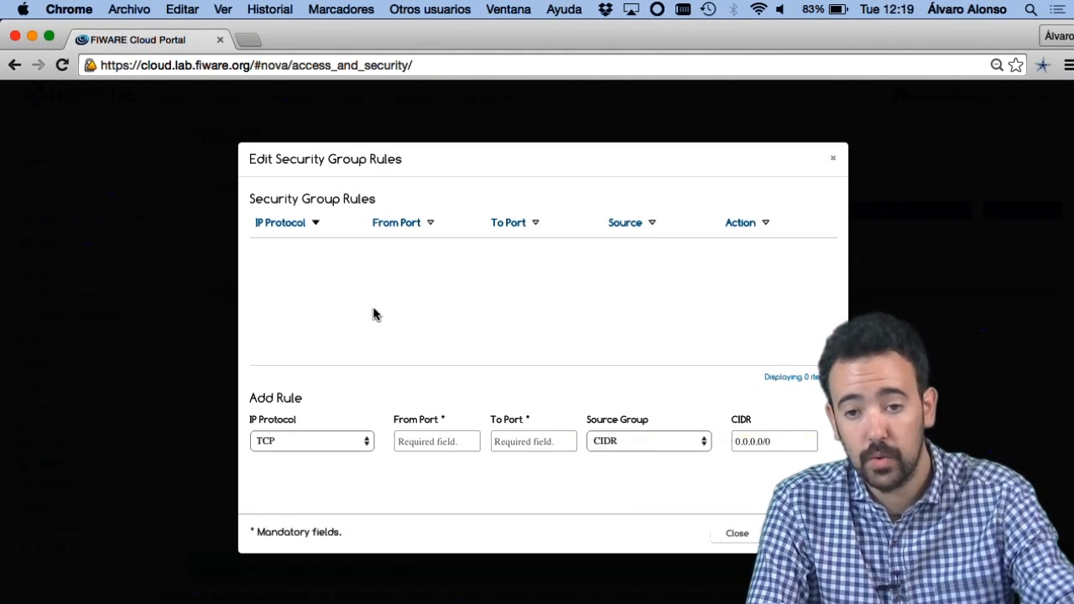
left_click(431, 441)
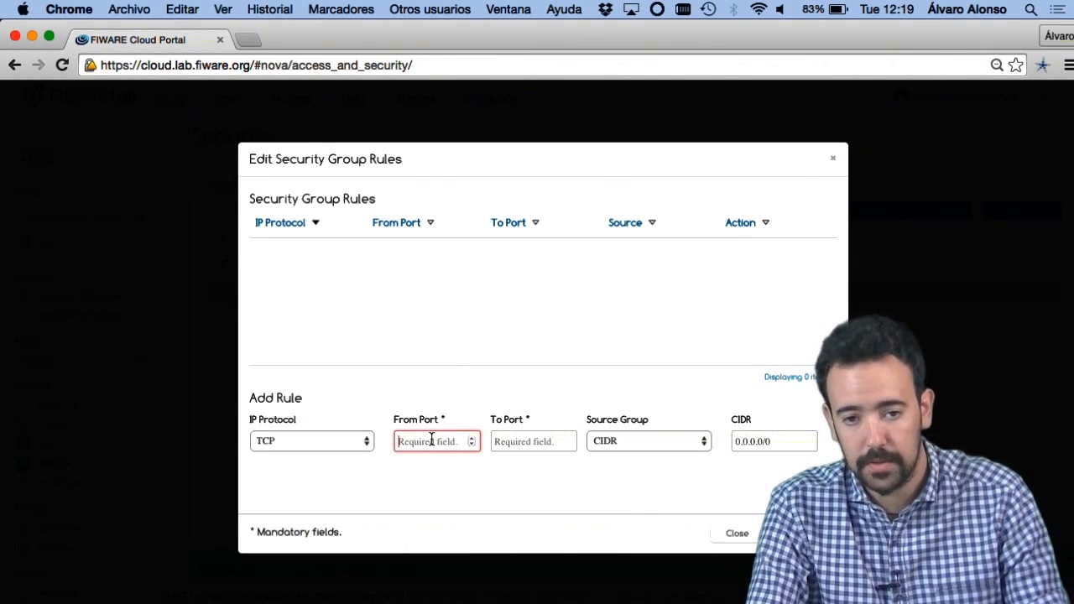
type("22")
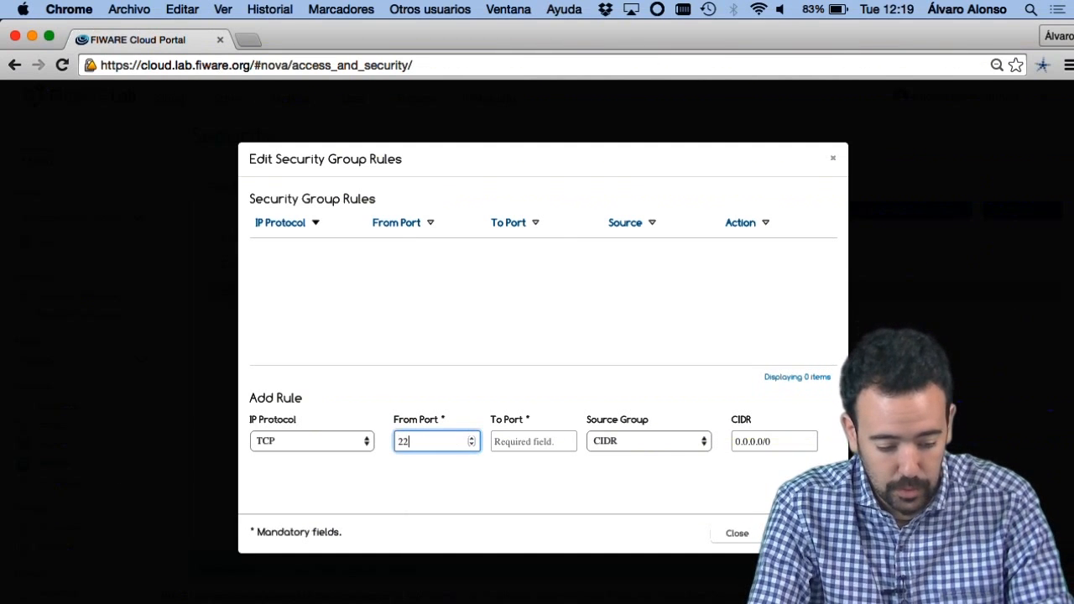
left_click(533, 451)
type("22")
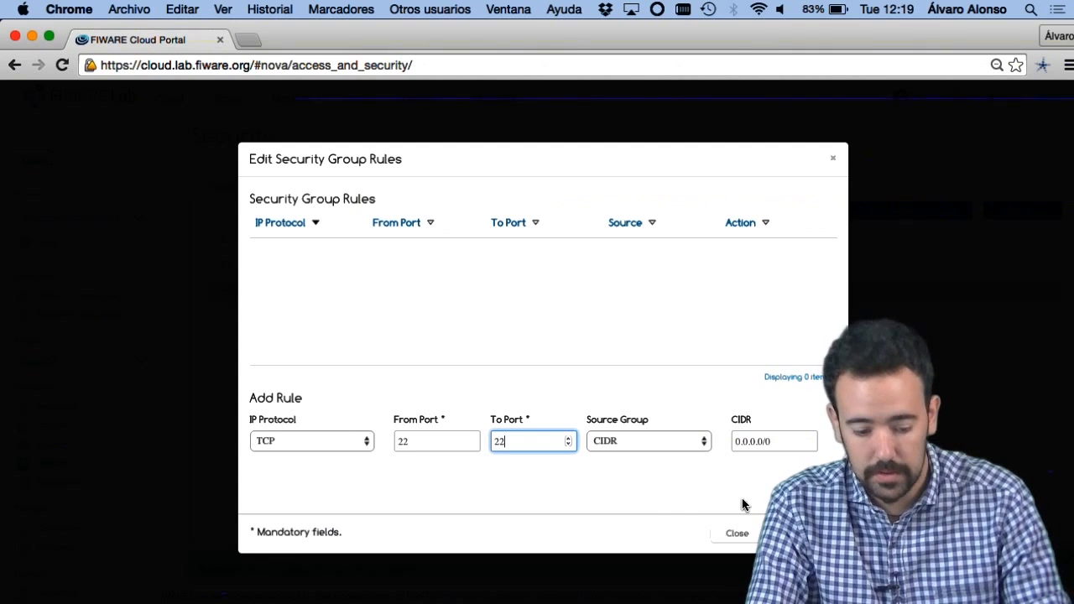
left_click(800, 534)
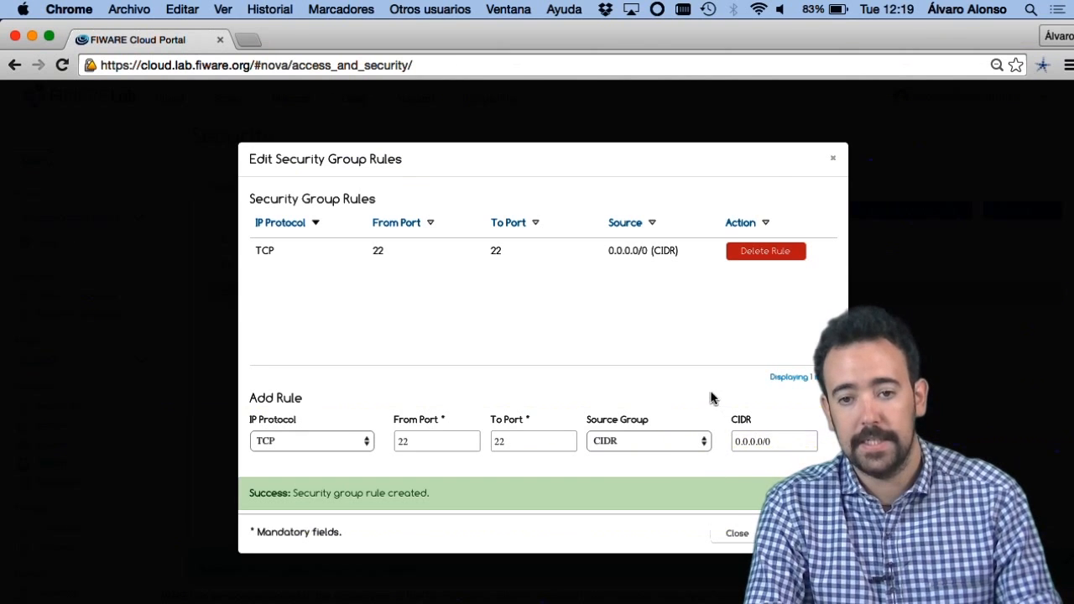
left_click(737, 533)
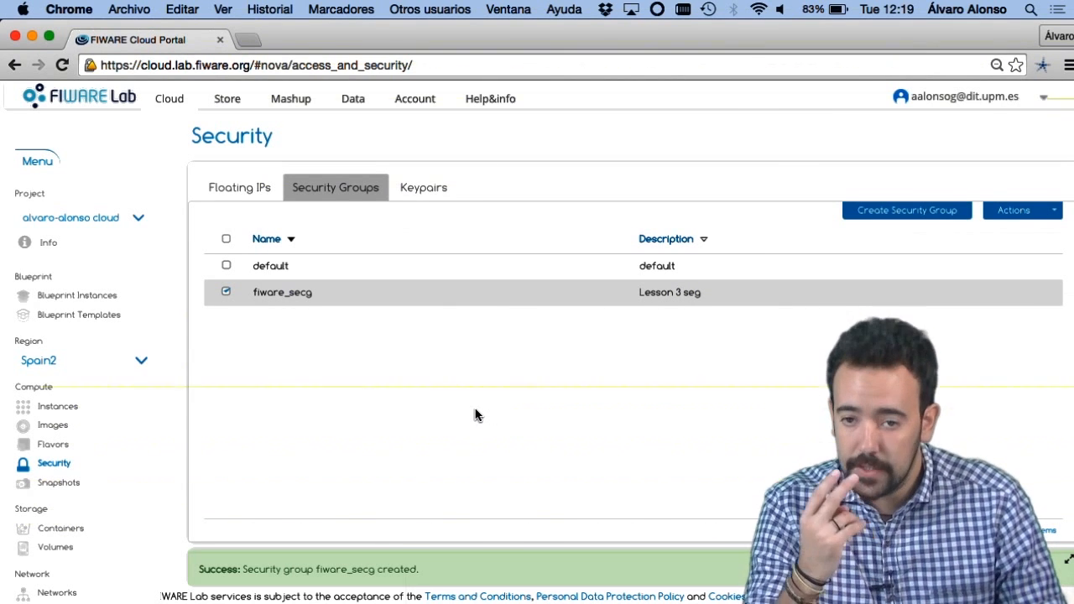
Step: Allocate a floating IP to the project from the public-ext-net-01 pool
left_click(255, 190)
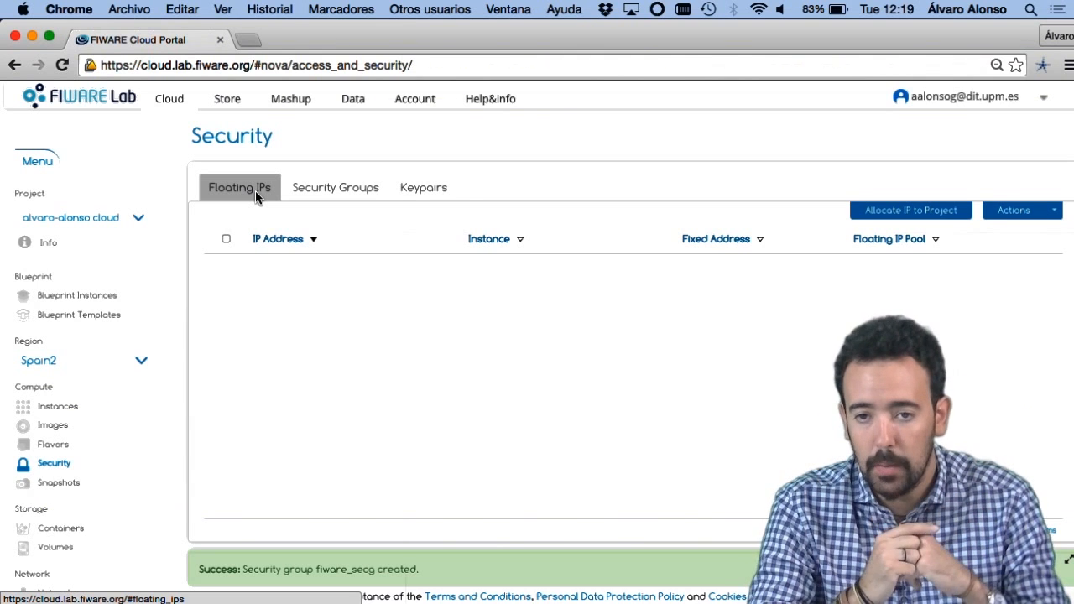
left_click(893, 209)
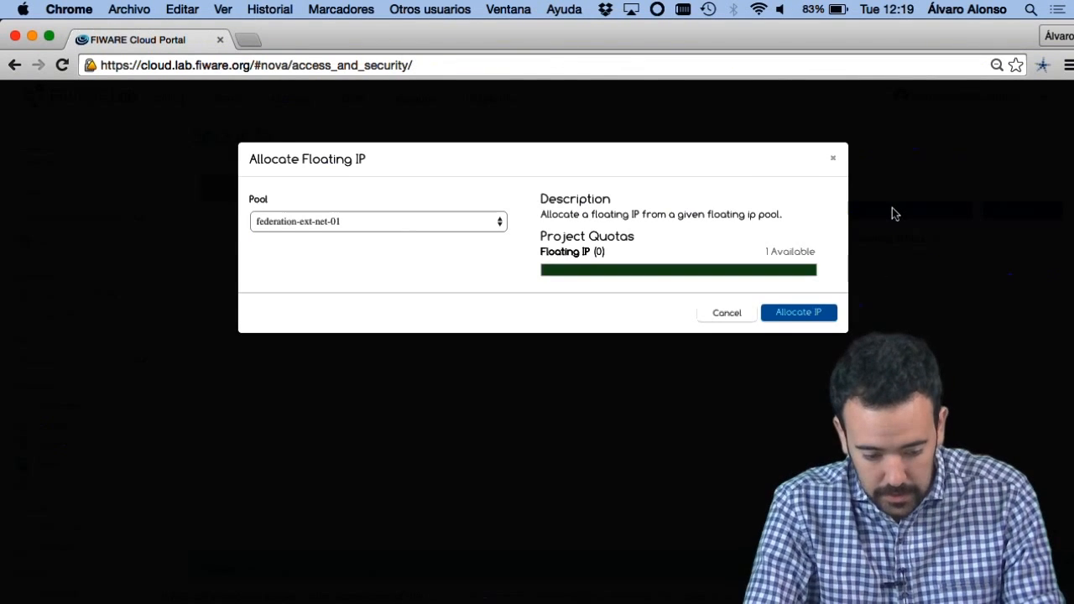
left_click(485, 220)
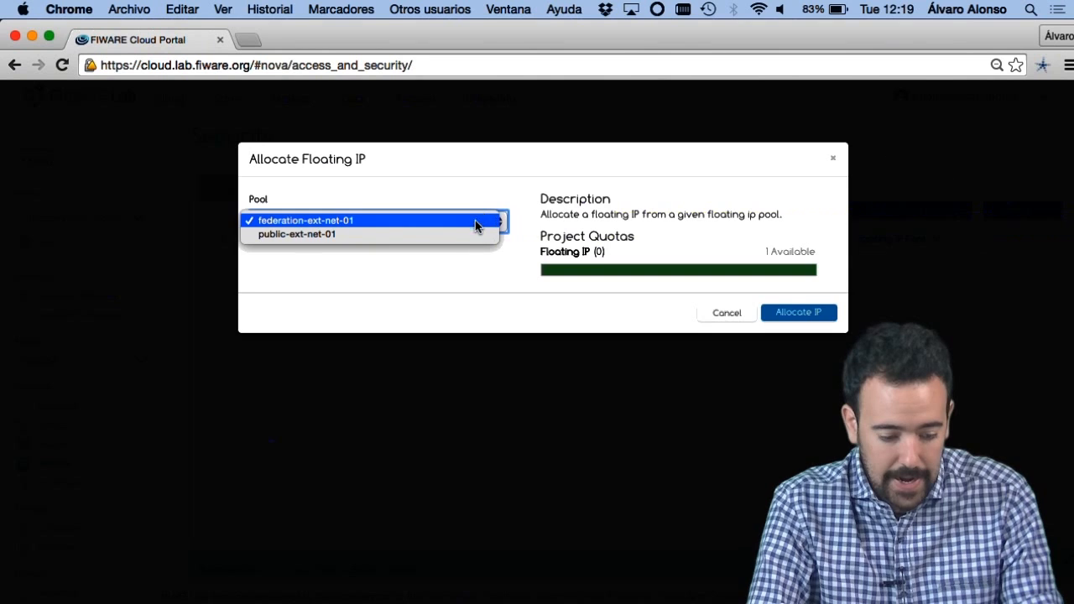
left_click(459, 234)
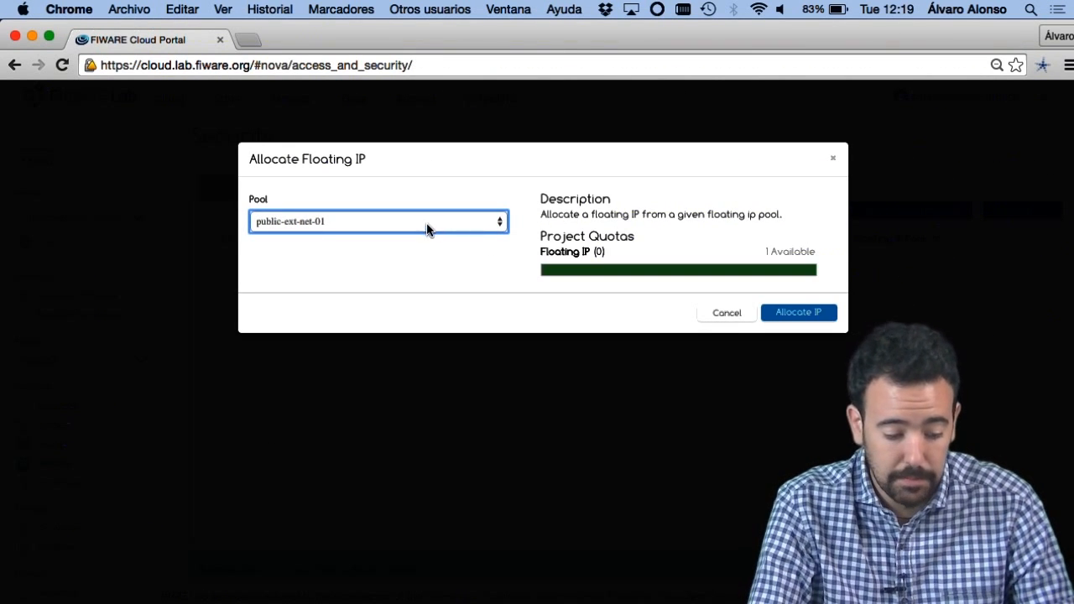
left_click(427, 229)
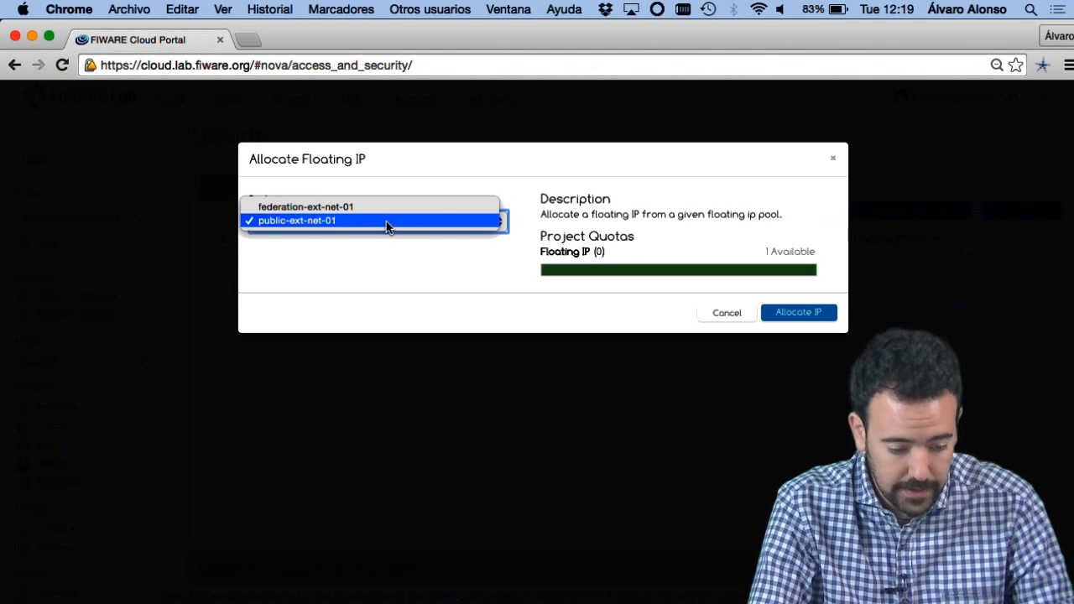
left_click(384, 223)
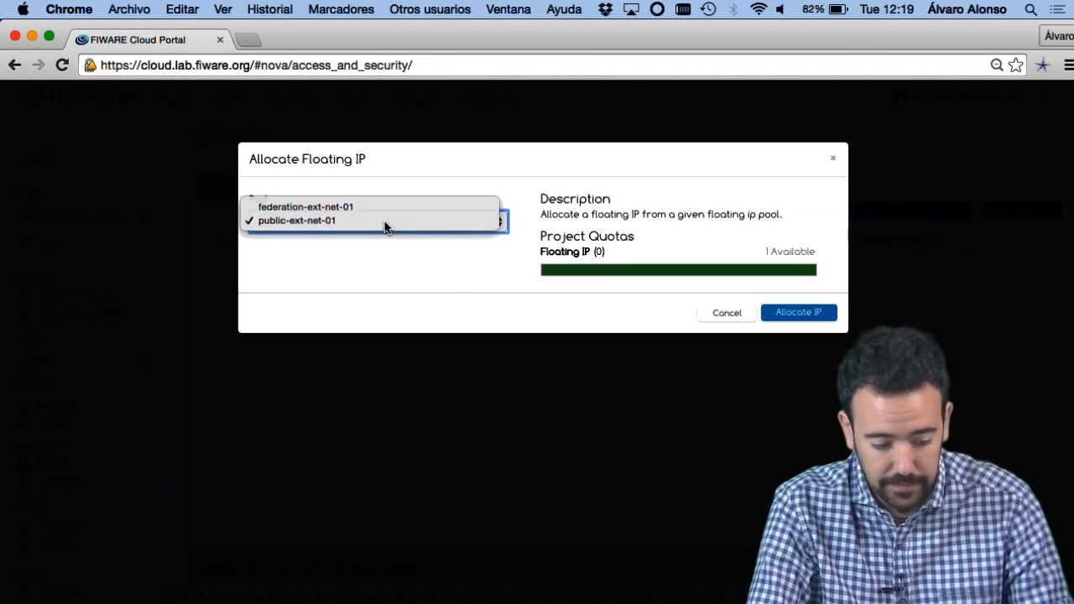
left_click(783, 319)
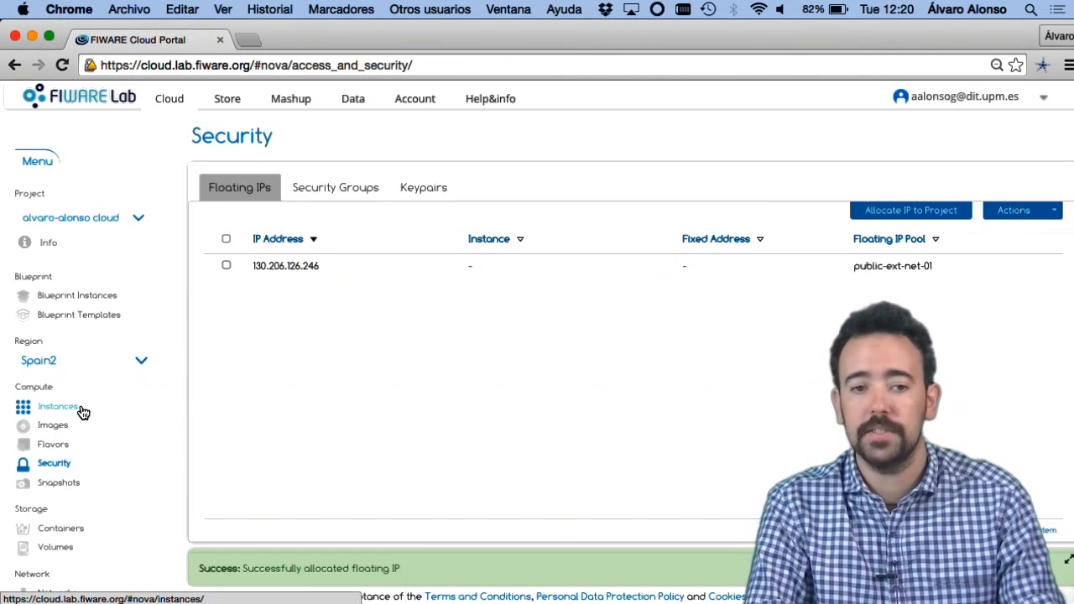
Step: Start launching a new instance from the base_ubuntu_14.04 image in the list of available images
left_click(58, 407)
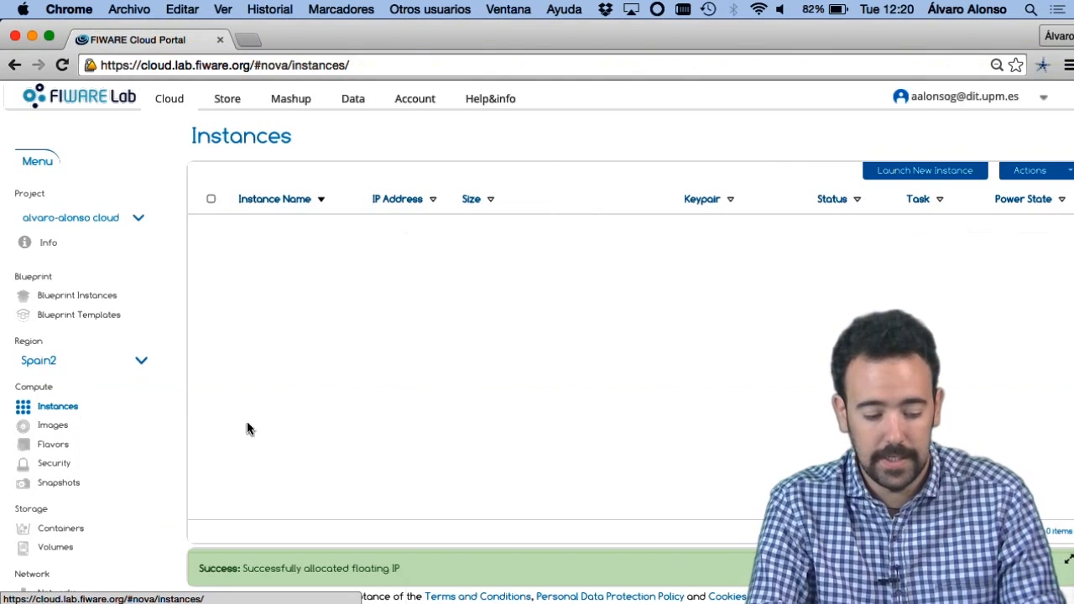
left_click(936, 175)
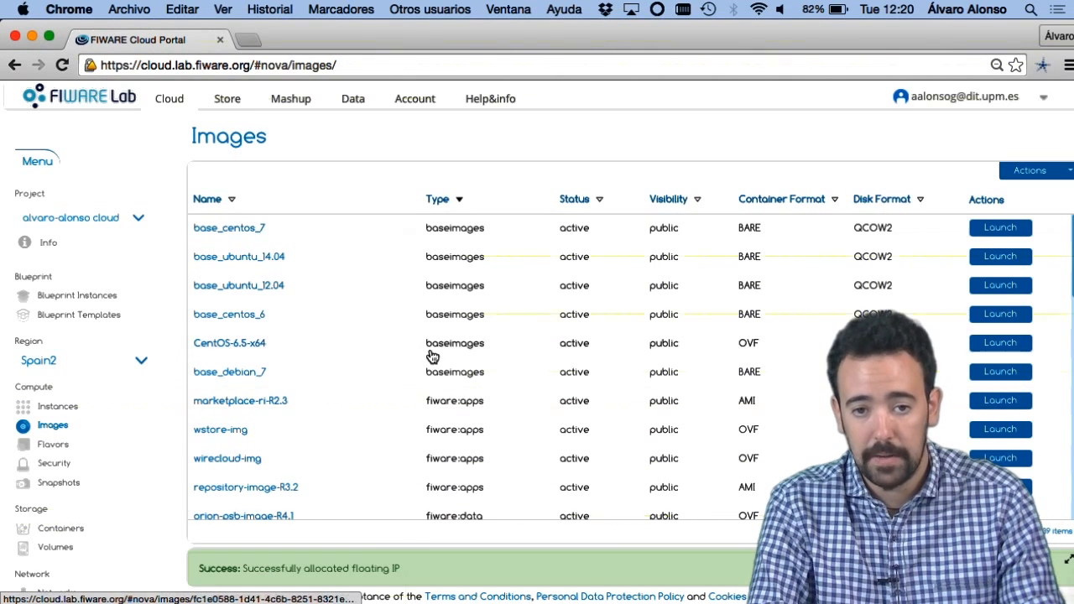
scroll(411, 428, "down", 1)
scroll(411, 428, "down", 7)
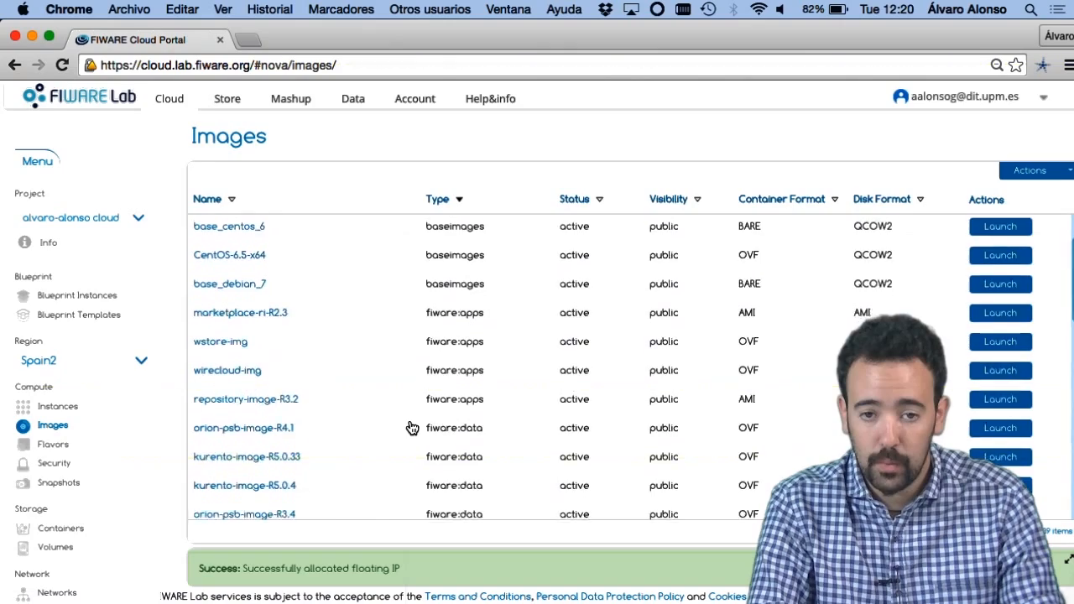
scroll(411, 428, "down", 8)
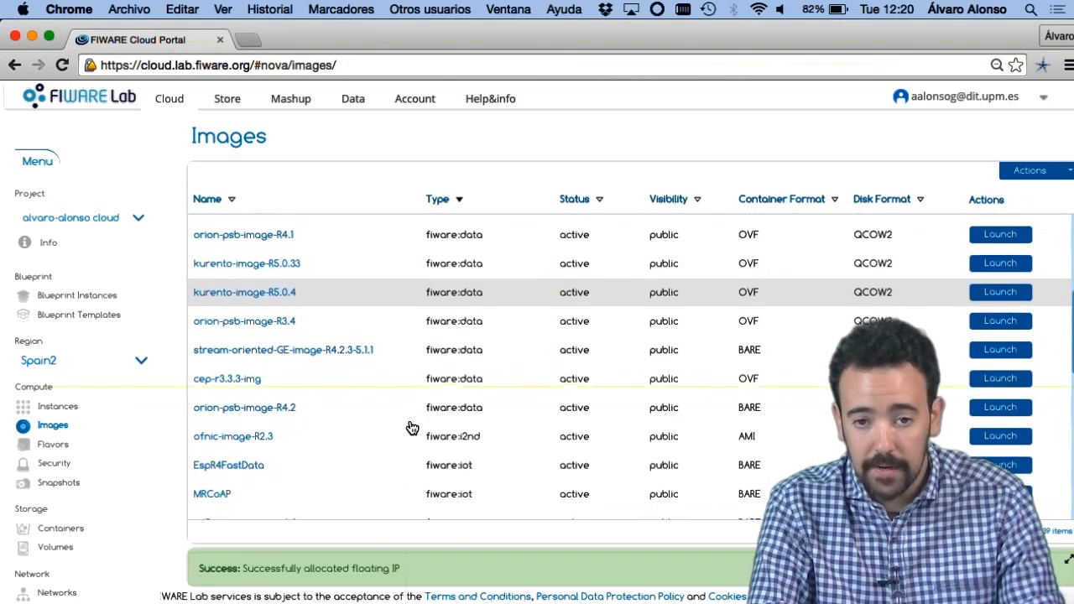
scroll(412, 428, "down", 12)
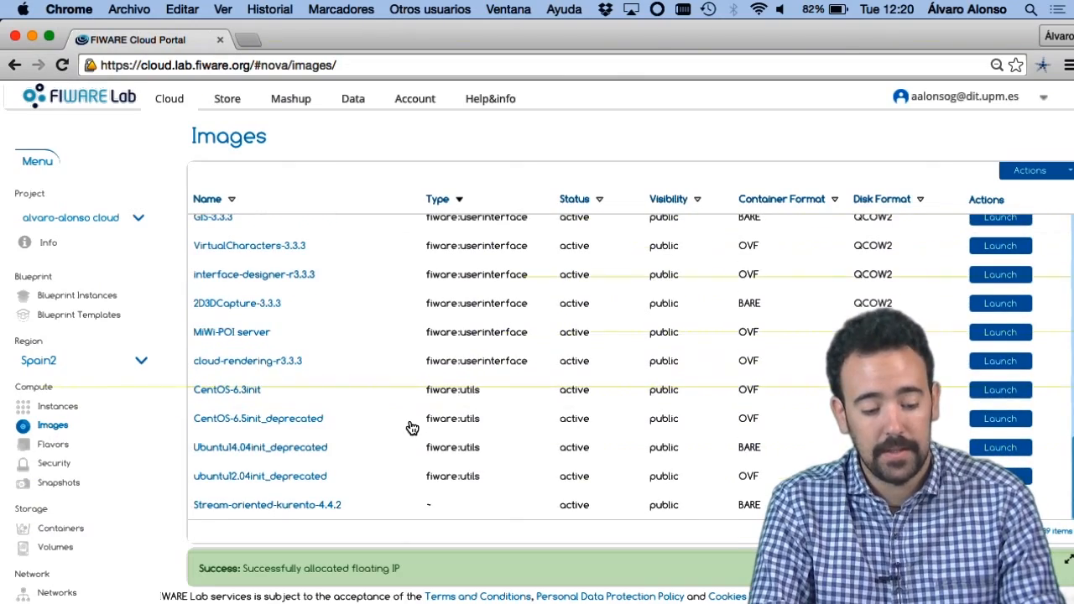
scroll(411, 428, "up", 10)
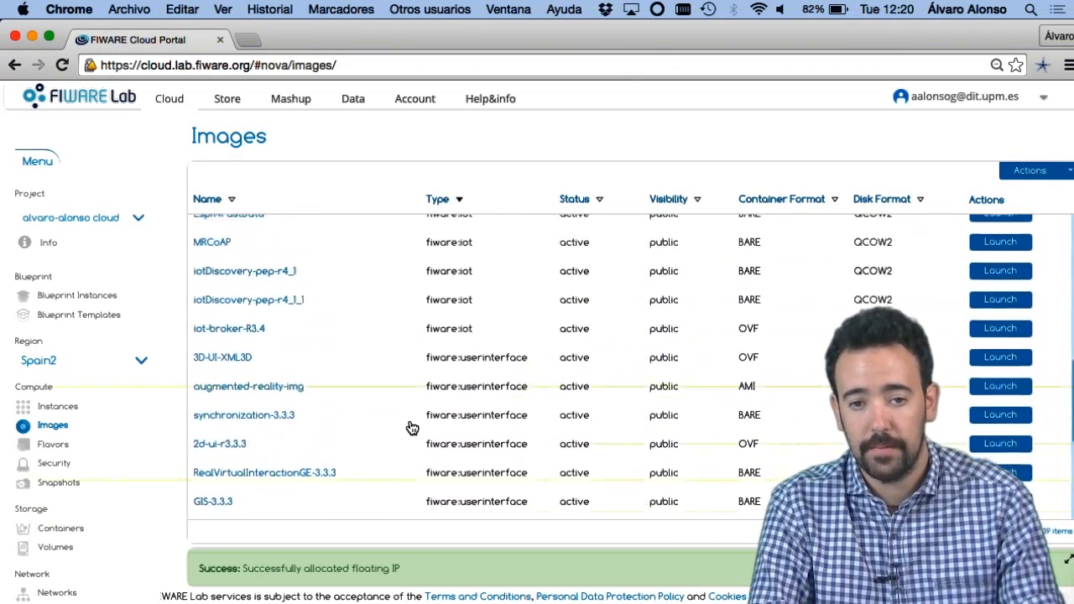
scroll(412, 428, "down", 10)
scroll(412, 428, "up", 13)
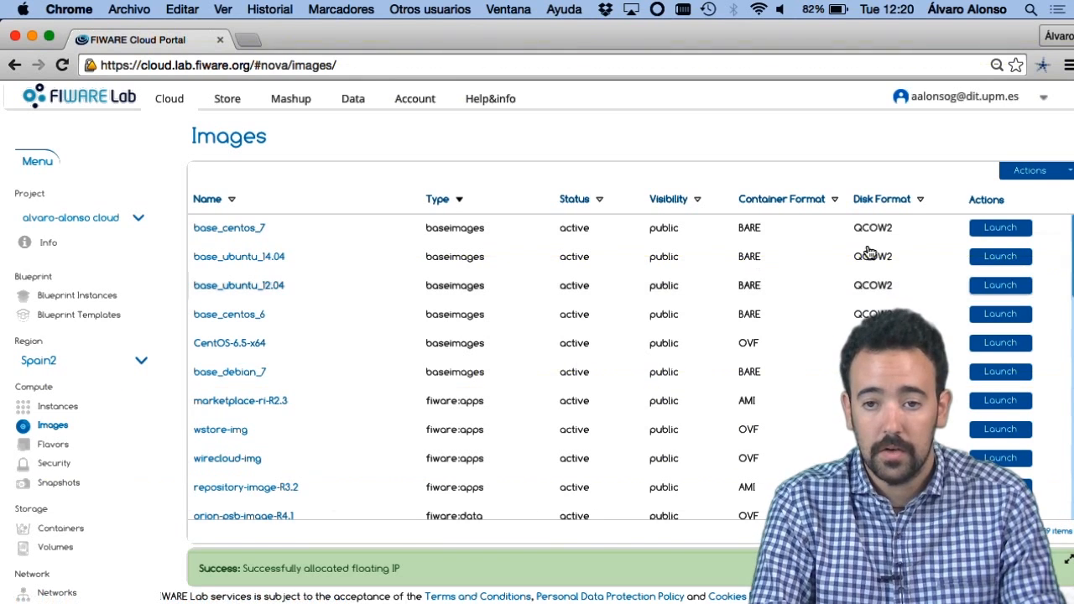
left_click(965, 293)
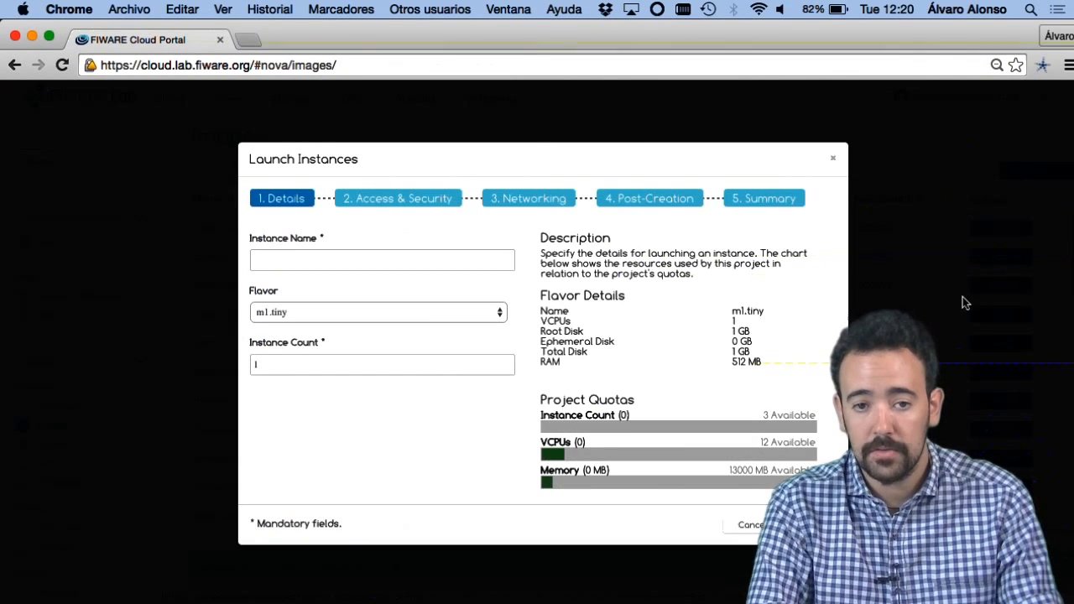
Step: Name the new instance fiware_course in its launch details
left_click(421, 262)
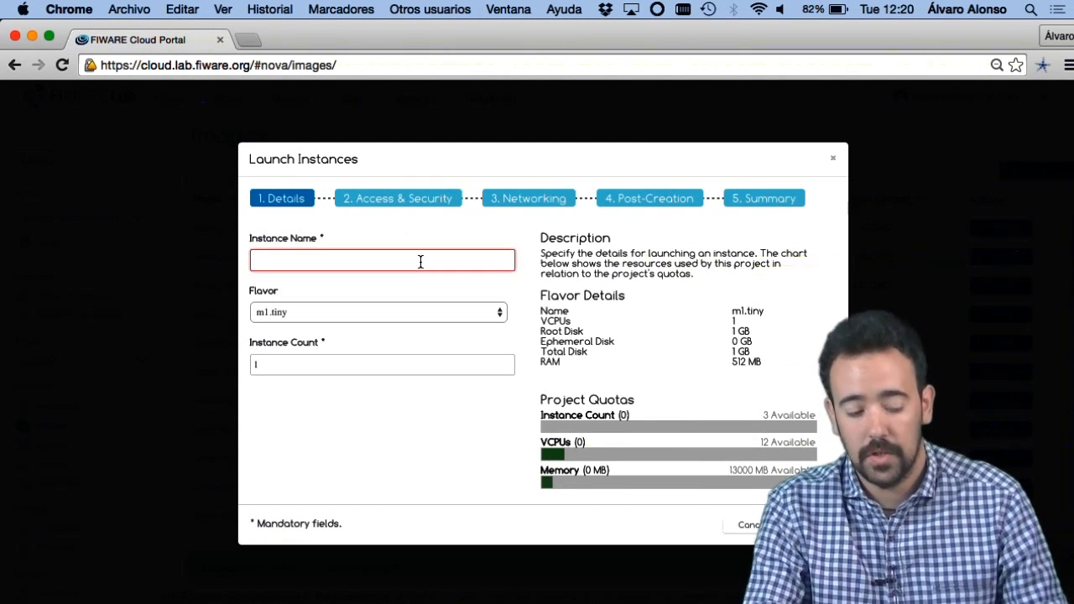
type("fiware_course")
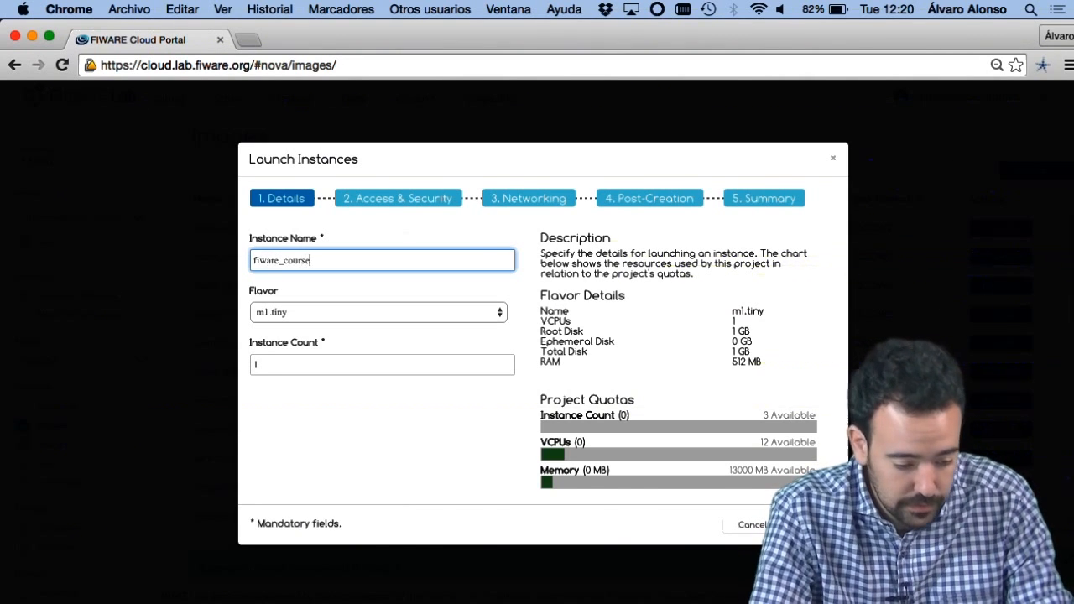
Step: Try the m1.tiny, m1.small, m1.medium and m1.large flavors in turn to compare their specifications and quota use
left_click(417, 312)
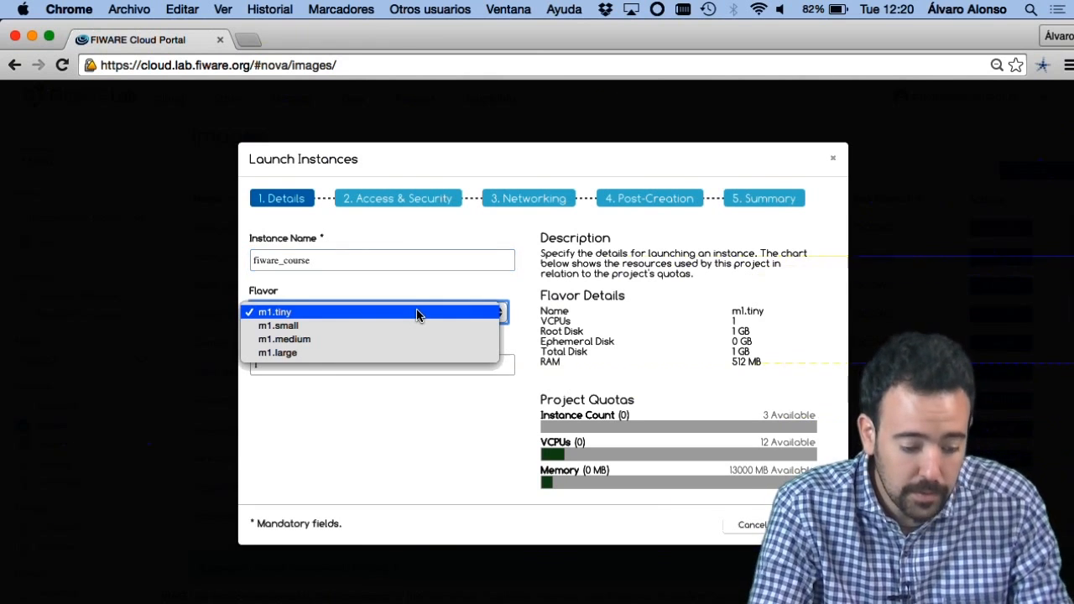
left_click(417, 312)
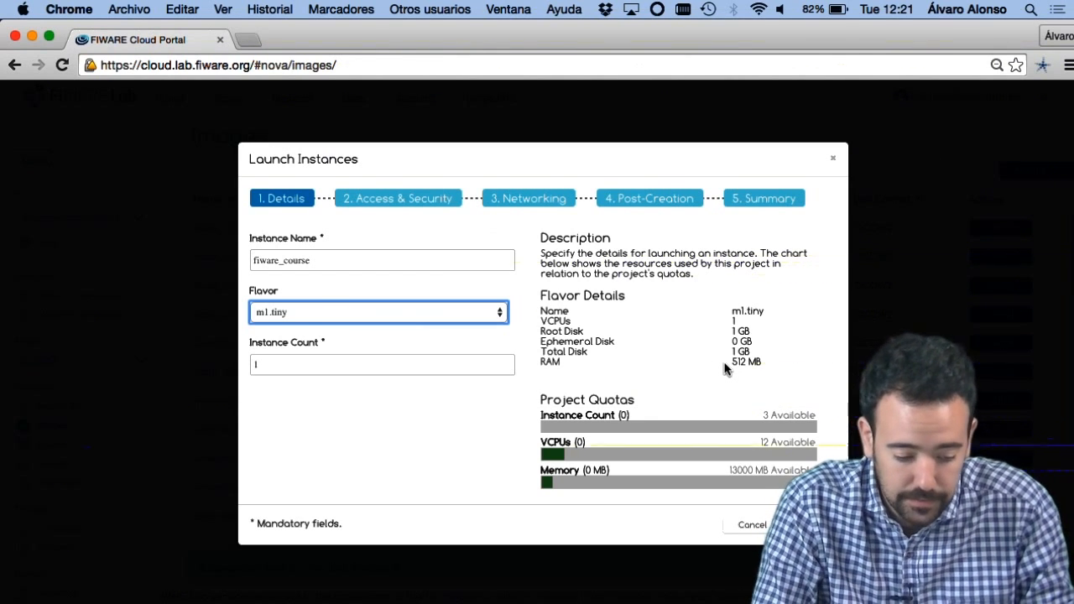
left_click(373, 312)
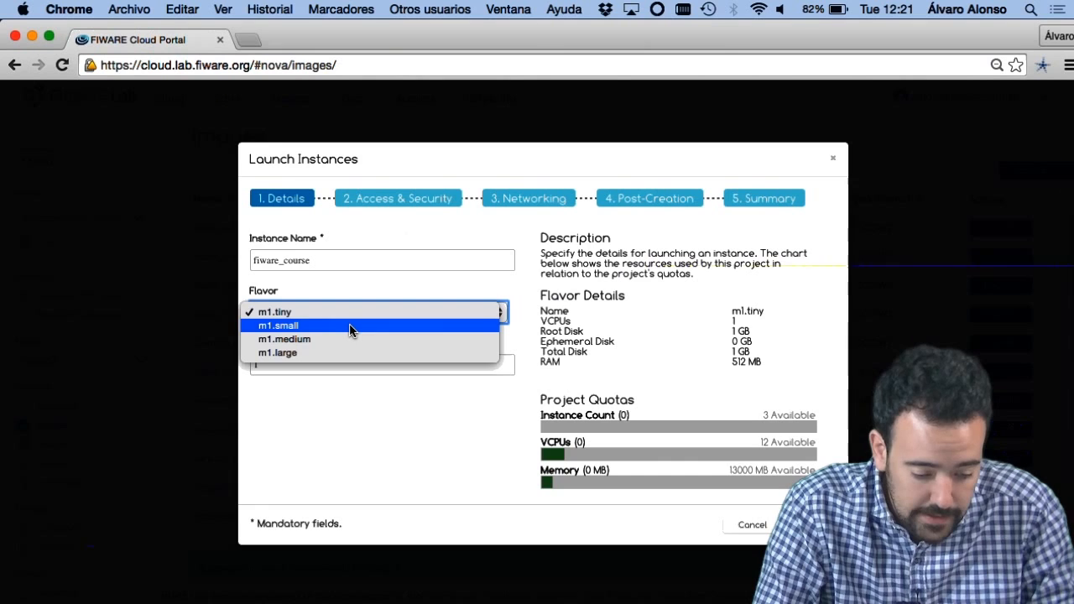
left_click(350, 328)
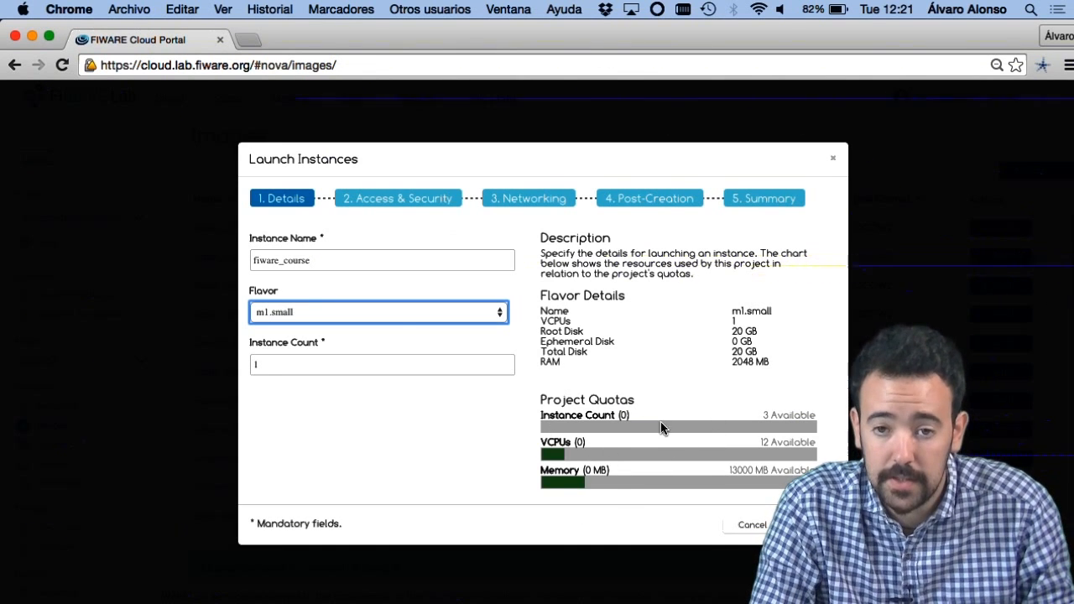
left_click(371, 320)
left_click(365, 334)
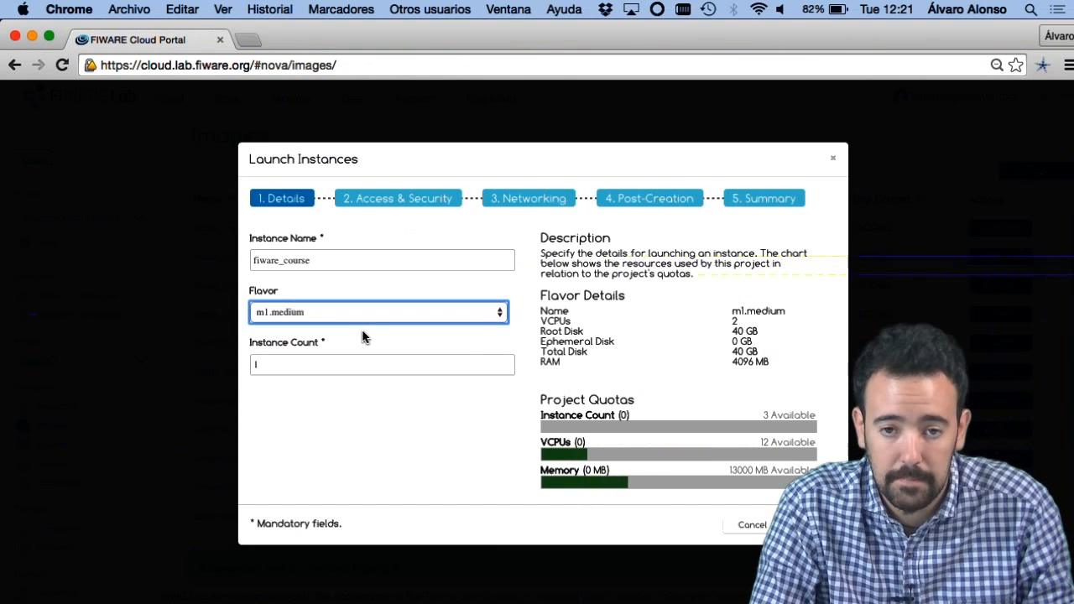
left_click(352, 323)
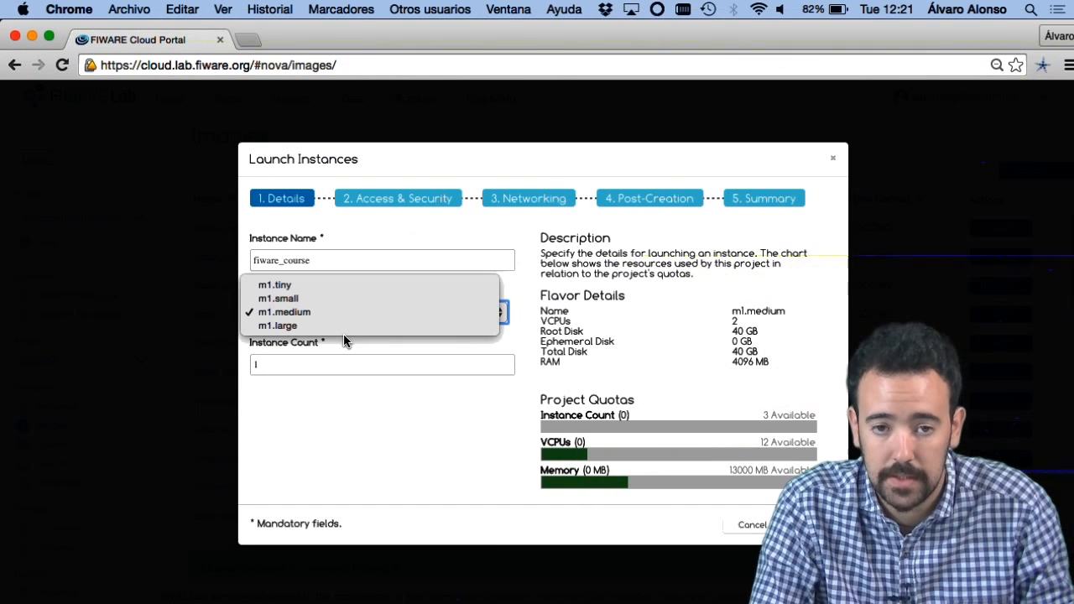
left_click(344, 331)
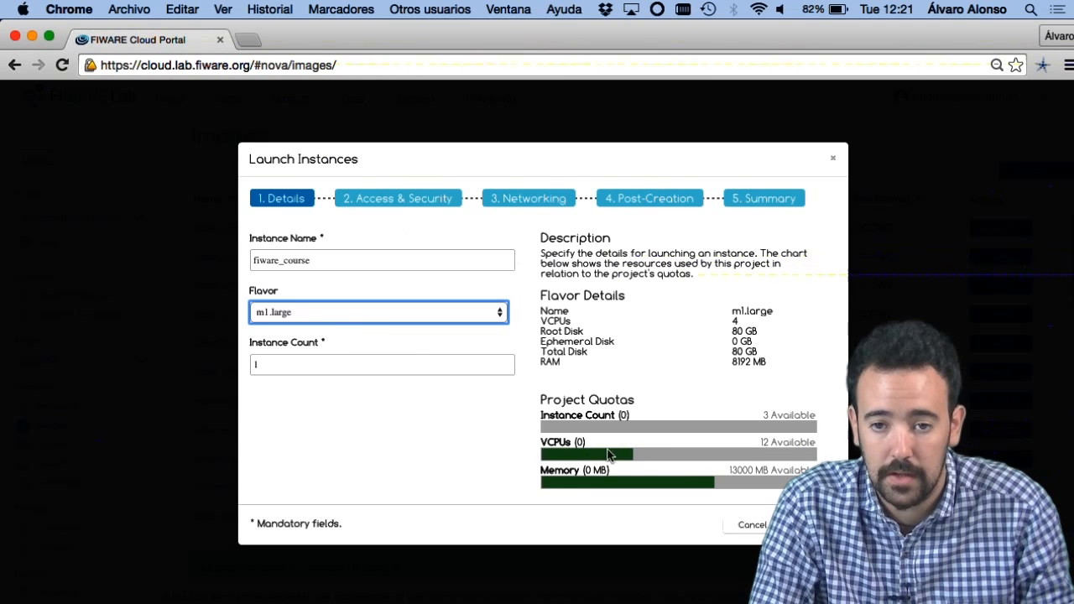
Step: Set the flavor to m1.small with an instance count of 1, and continue to the access and security settings
left_click(384, 320)
left_click(343, 286)
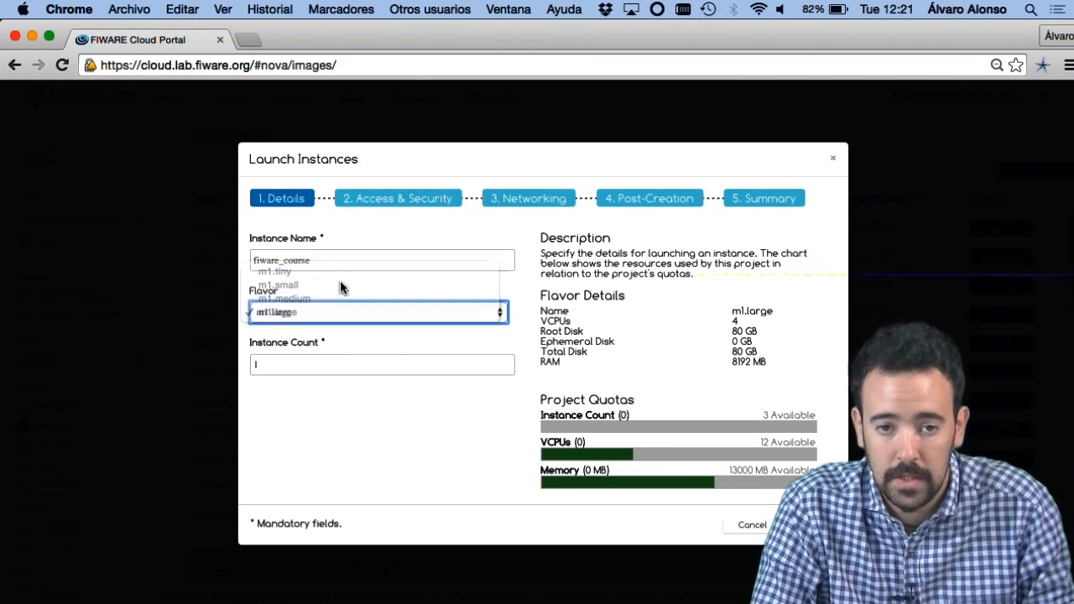
left_click(291, 367)
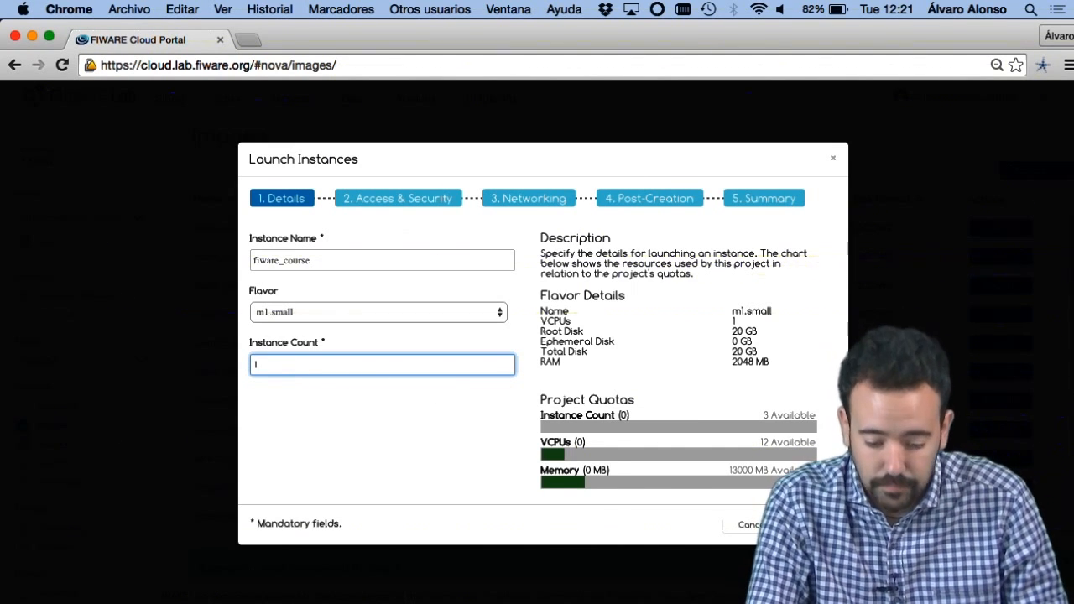
left_click_drag(1073, 388, 963, 389)
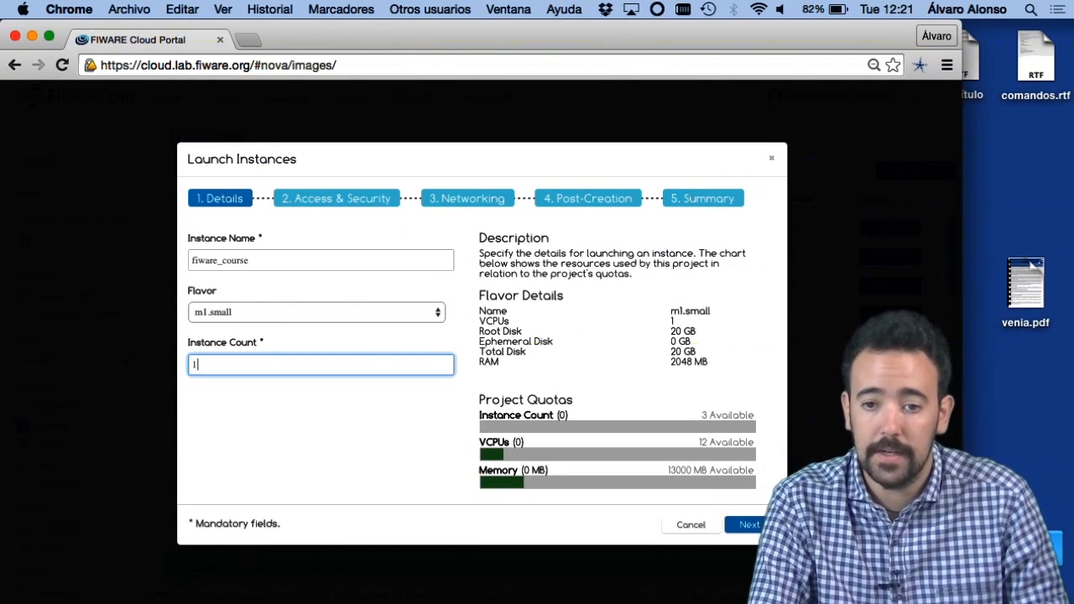
left_click(745, 525)
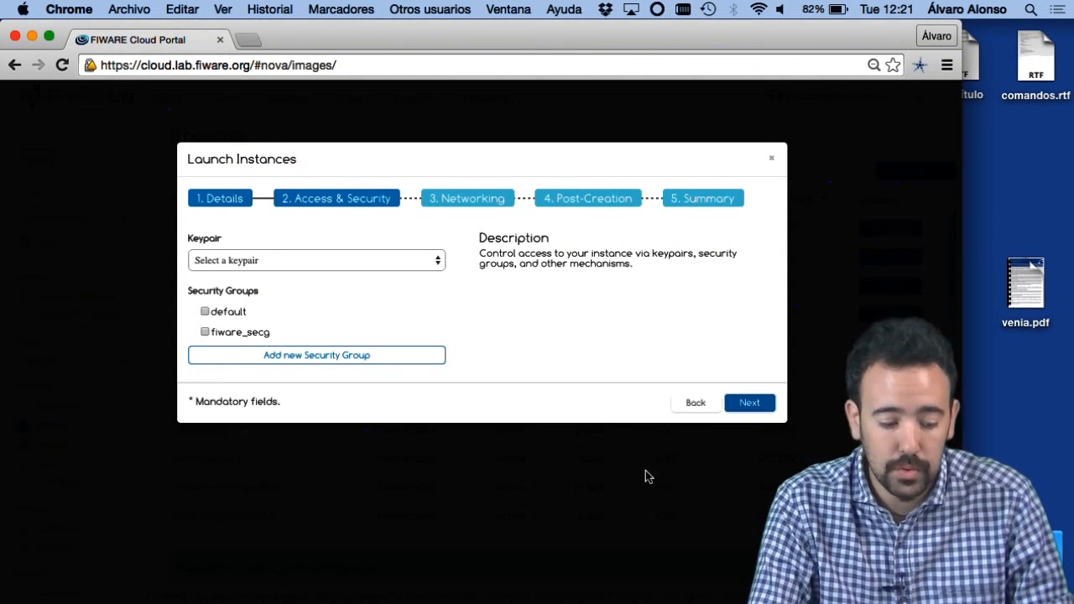
Step: Assign the fiware_course keypair and the fiware_secg security group to the instance, and continue to networking
left_click(299, 262)
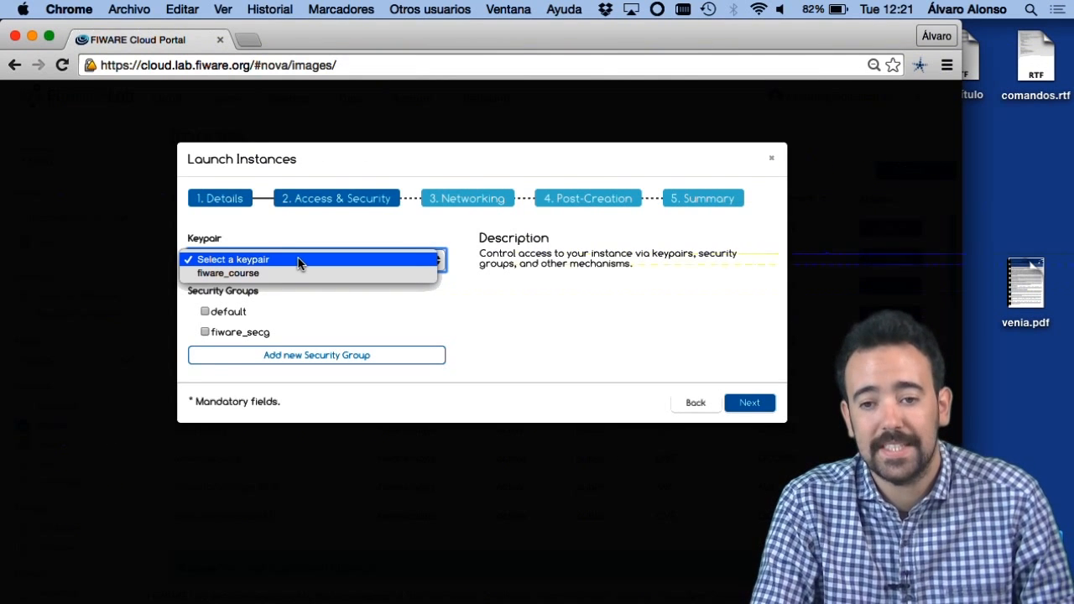
left_click(284, 275)
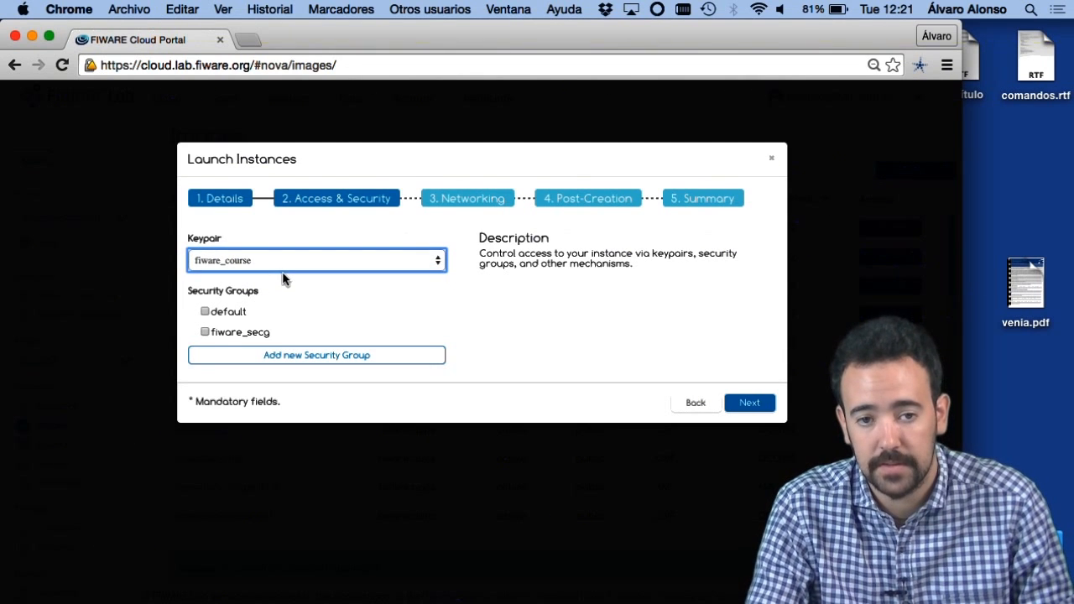
left_click(206, 333)
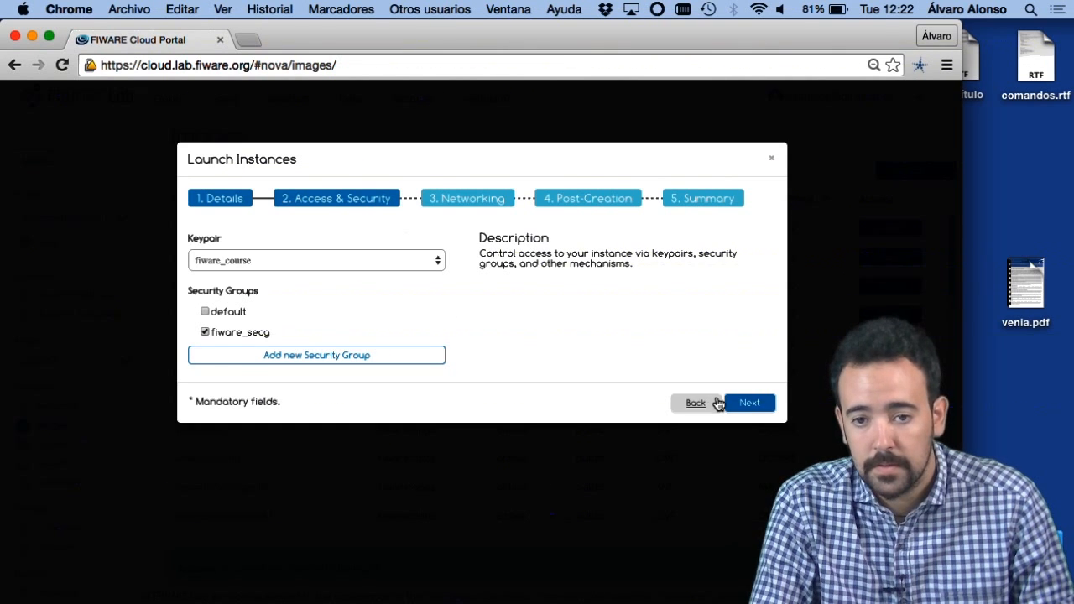
left_click(743, 403)
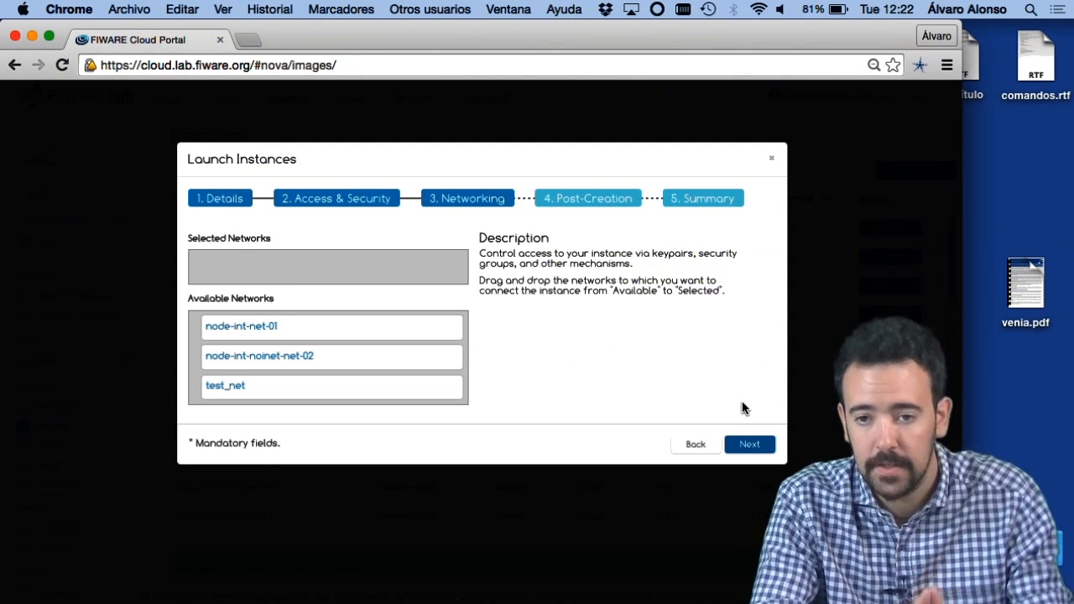
Step: Connect the instance to the node-int-net-01 network and launch it with the default customization script
left_click_drag(333, 326, 328, 262)
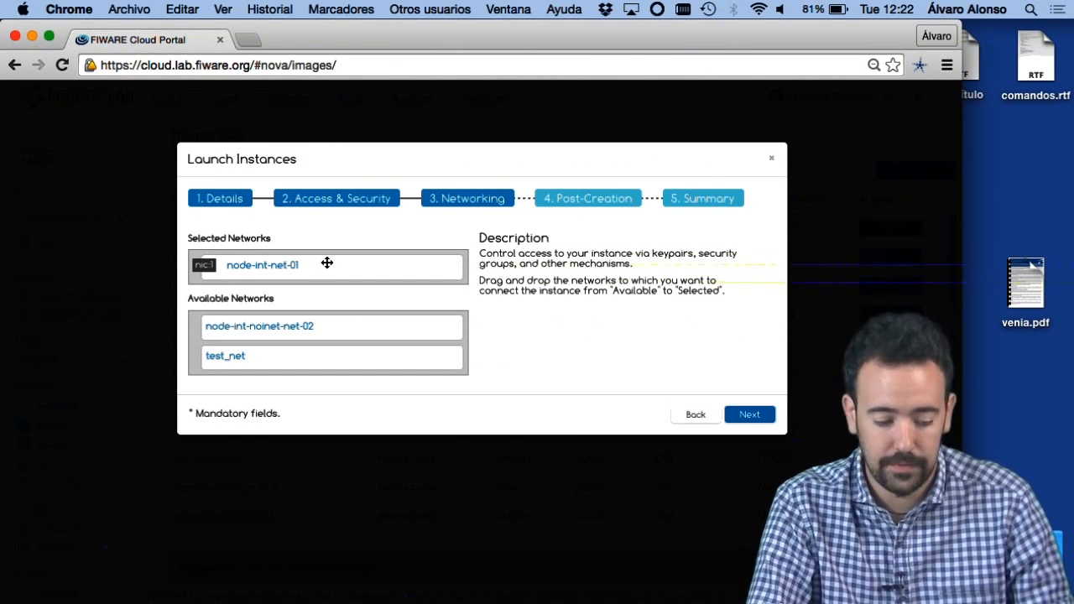
left_click(751, 414)
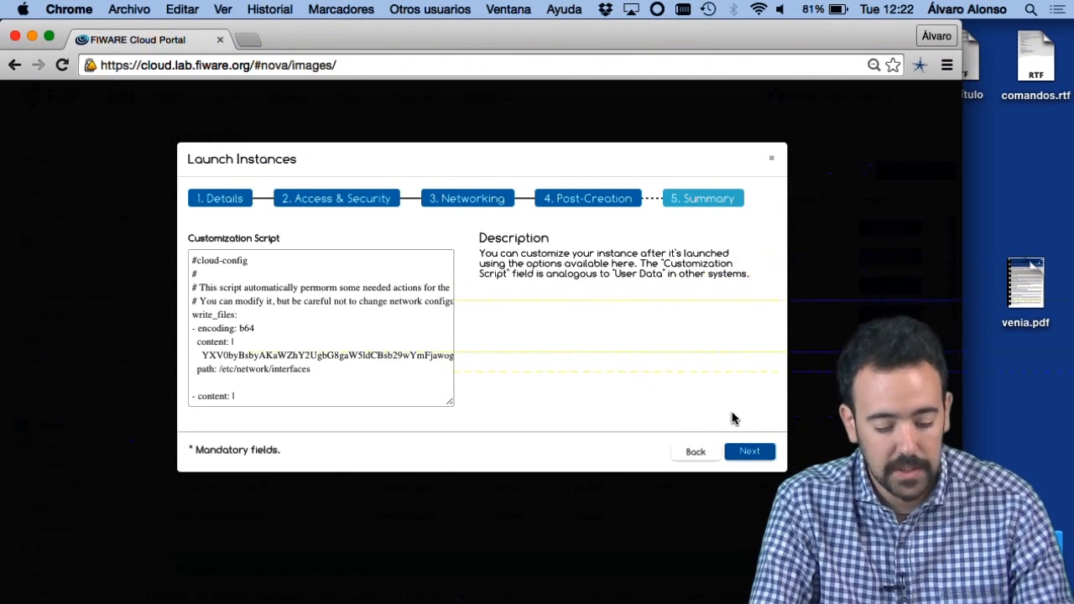
left_click(750, 453)
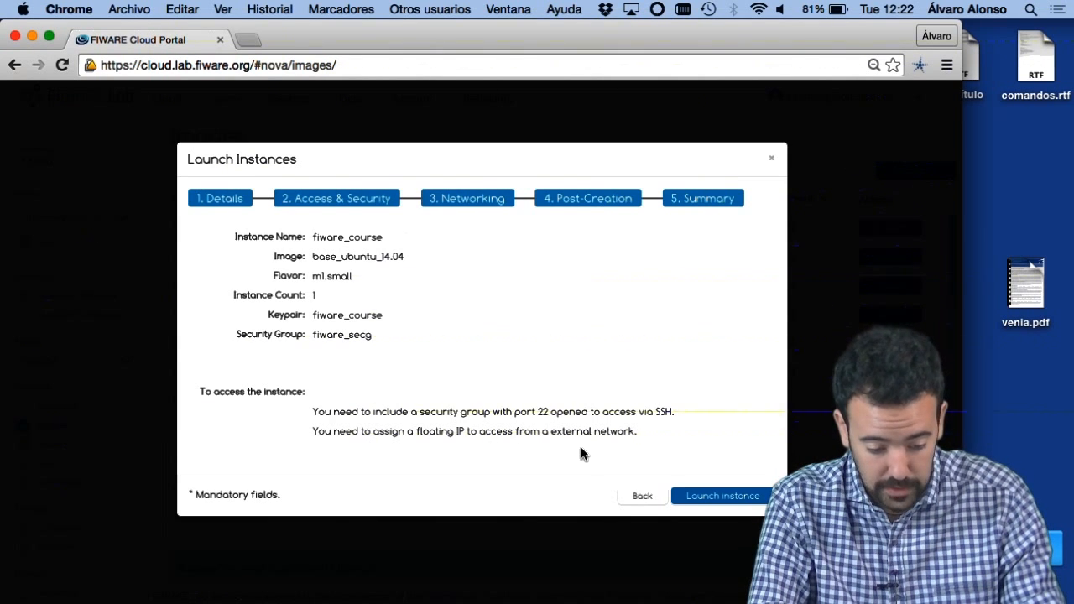
left_click(734, 500)
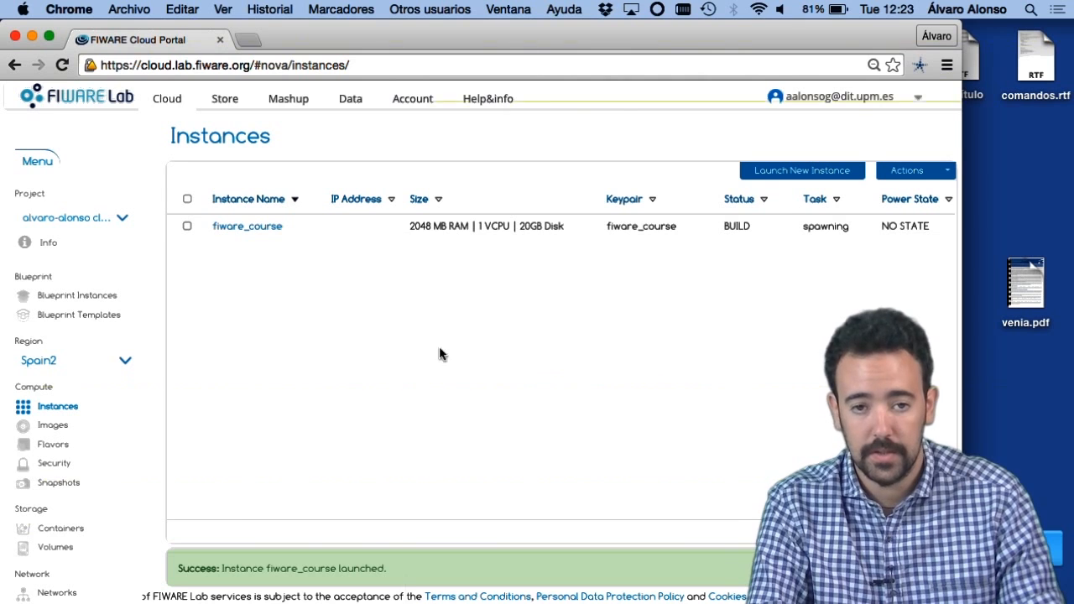
Step: Examine the fiware_course instance's overview and its instructions for connecting with an SSH client
left_click(248, 226)
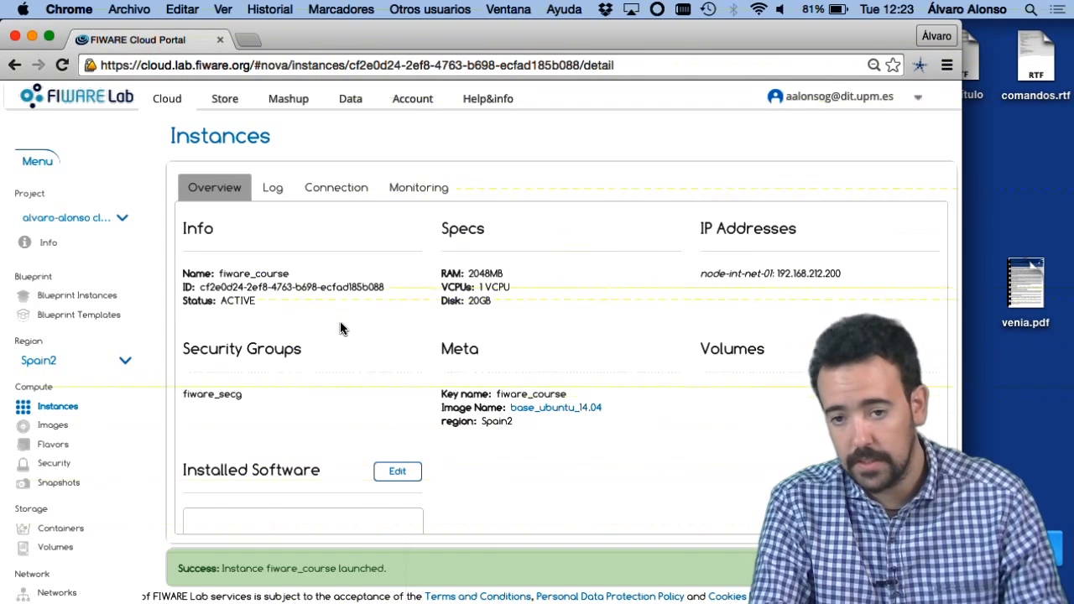
left_click(335, 188)
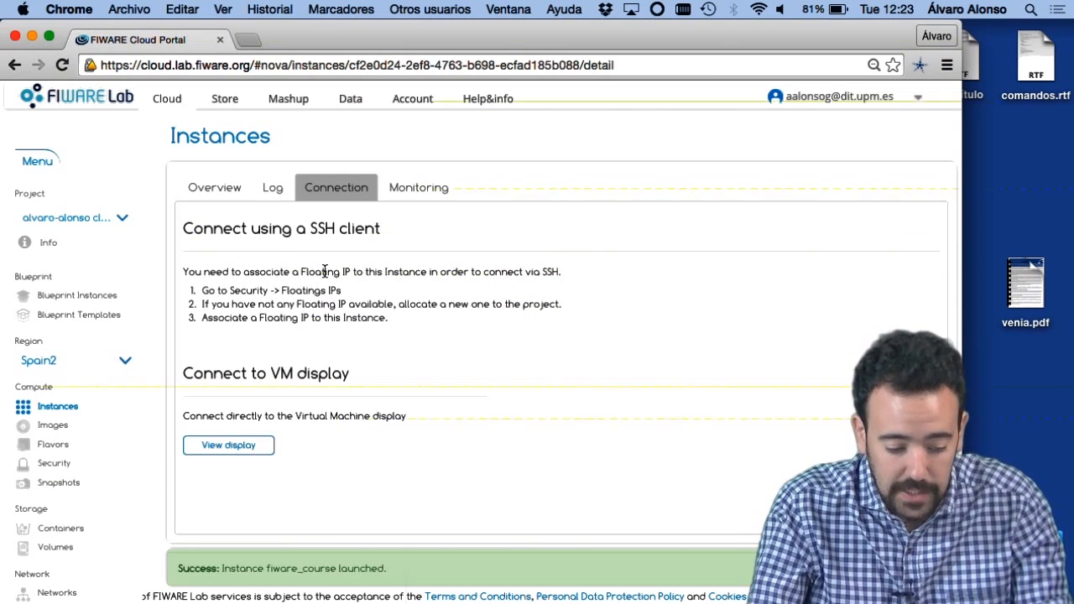
left_click_drag(303, 271, 355, 271)
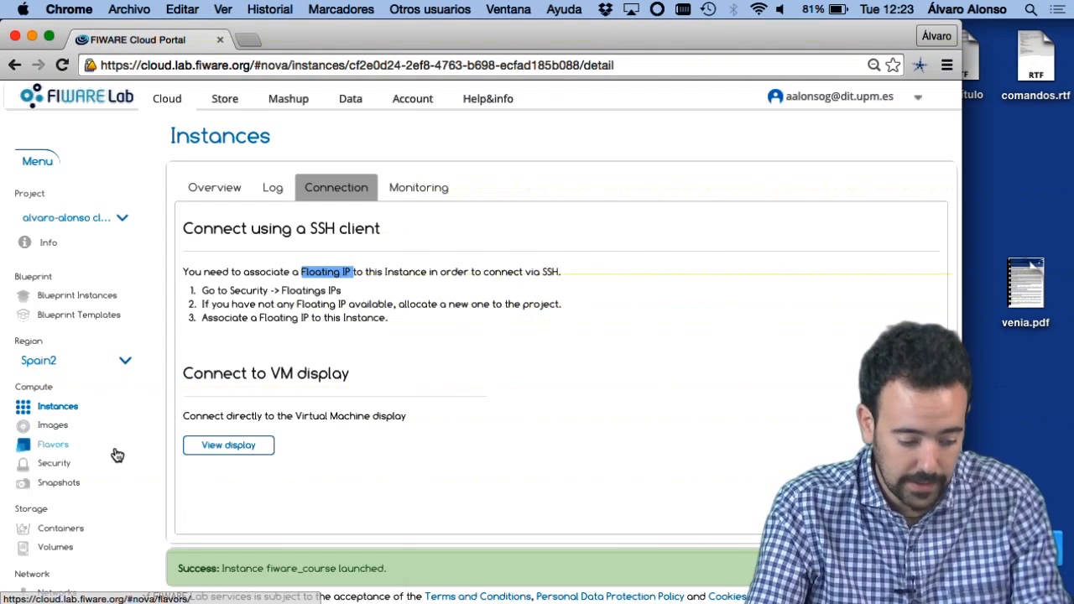
Step: Associate the floating IP 130.206.126.246 with the fiware_course instance at its internal address 192.168.212.200
left_click(54, 463)
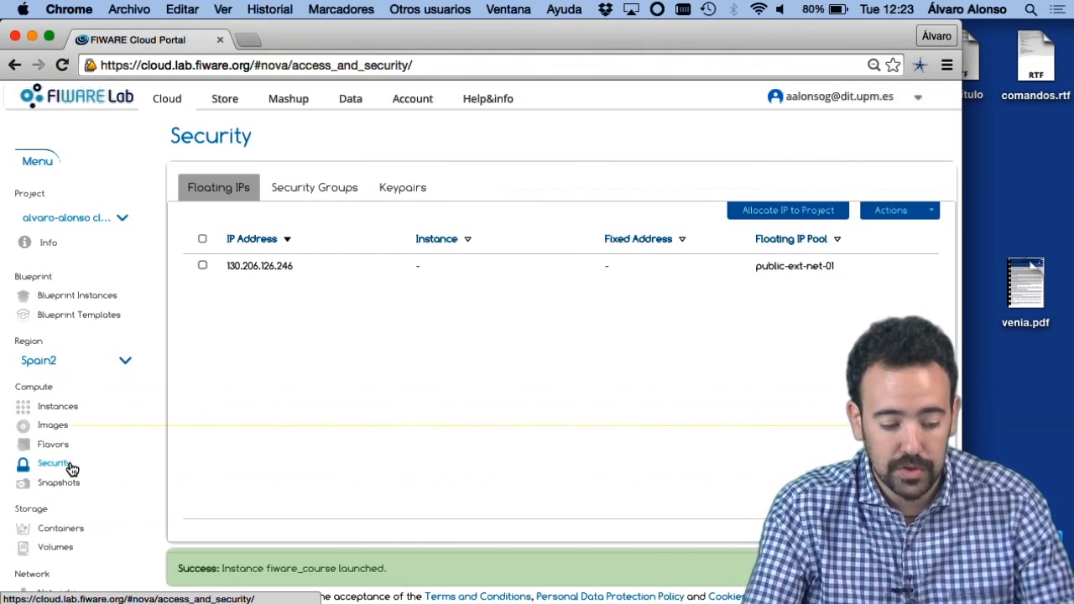
left_click(383, 277)
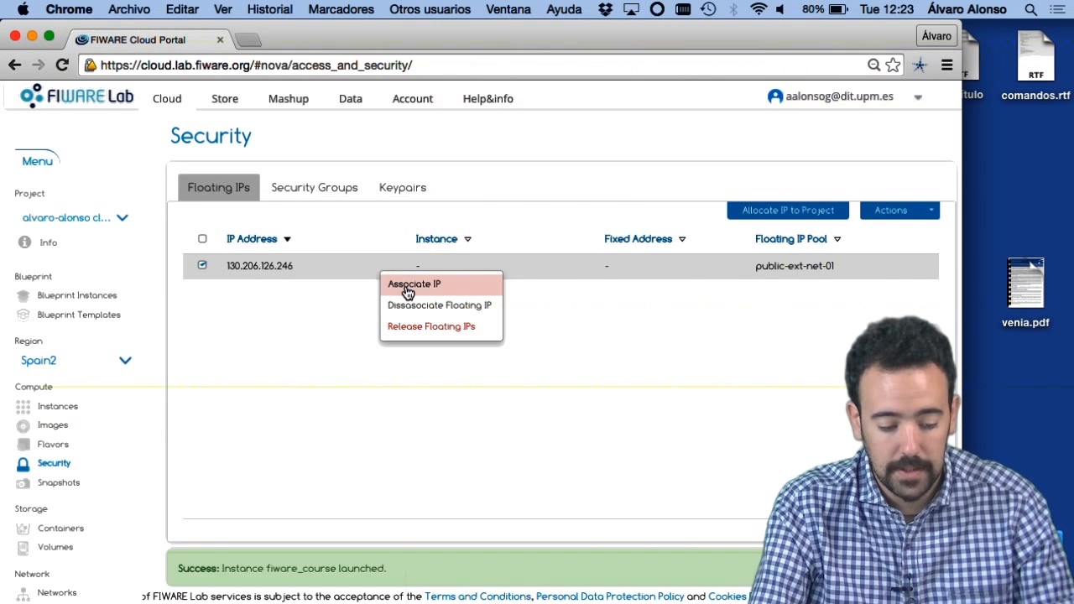
left_click(406, 286)
left_click(369, 268)
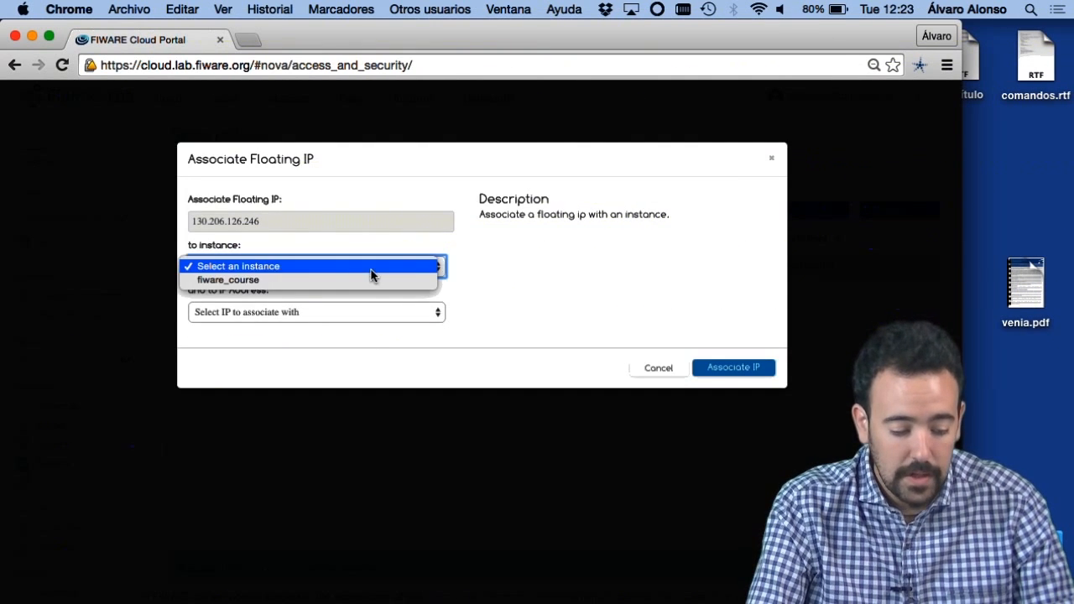
left_click(334, 279)
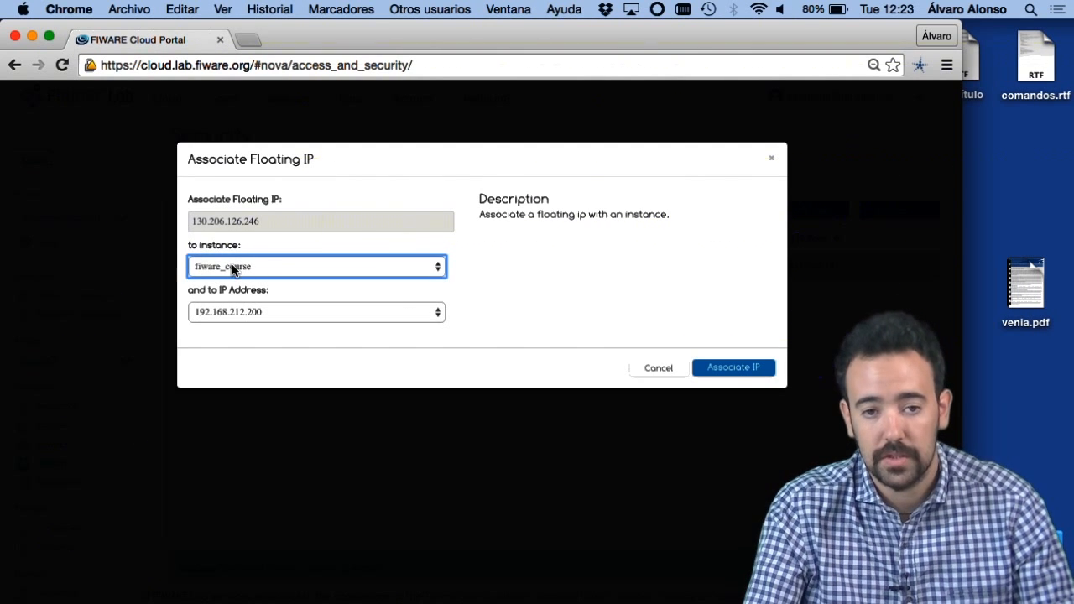
left_click(736, 365)
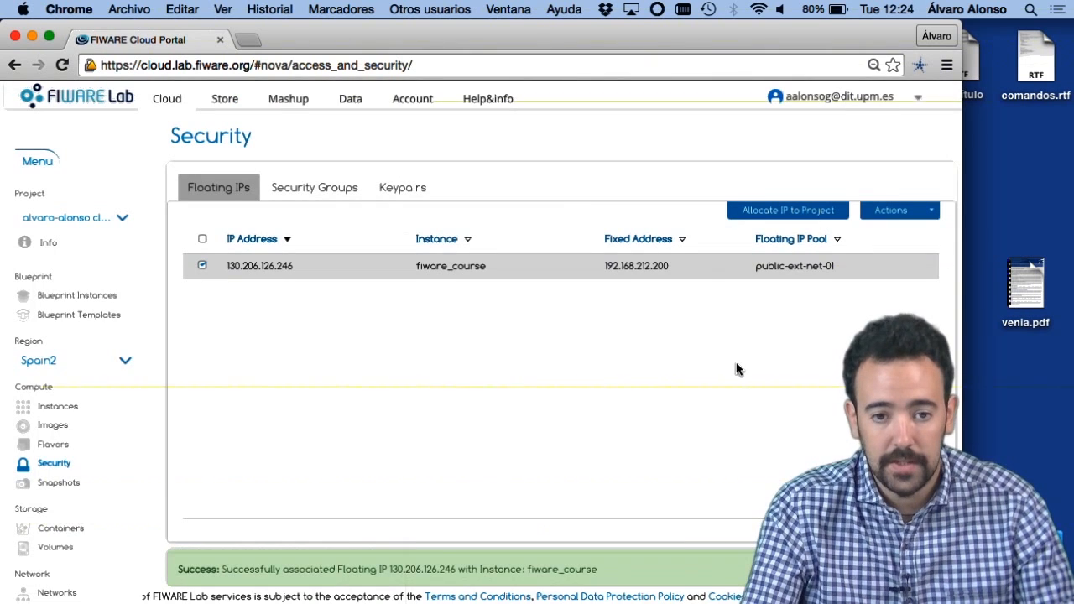
left_click_drag(221, 570, 527, 578)
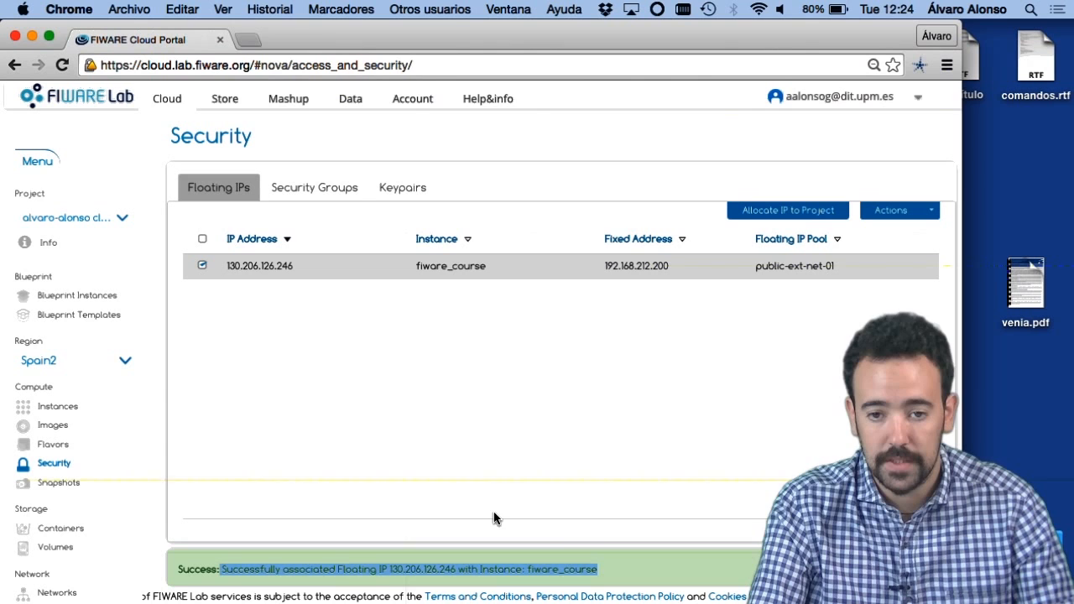
left_click(414, 459)
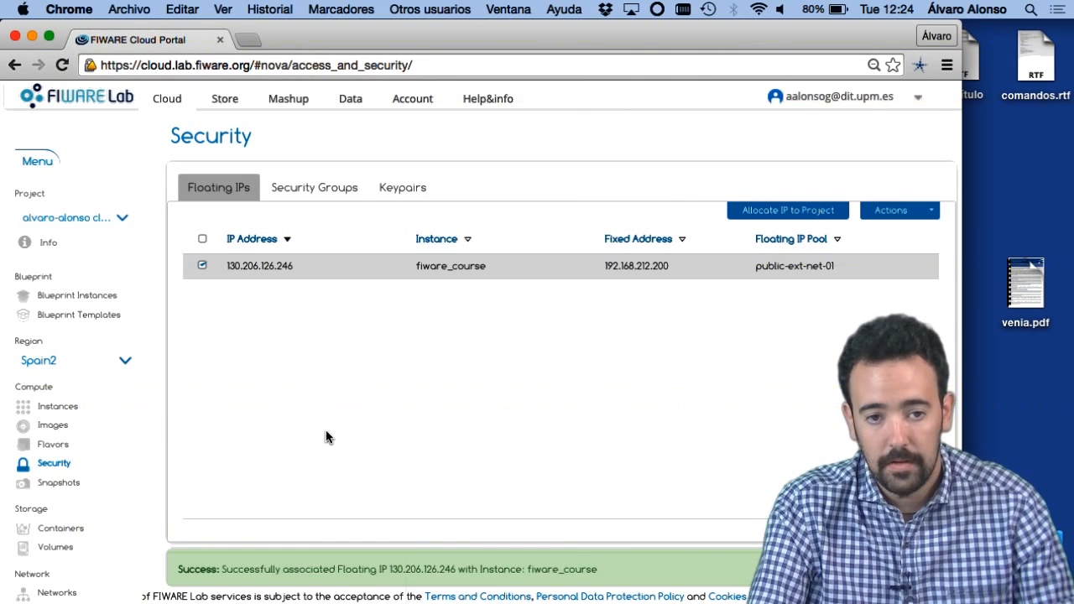
Step: Examine the fiware_course instance's instructions for connecting by SSH from an Ubuntu/Mac terminal
left_click(100, 407)
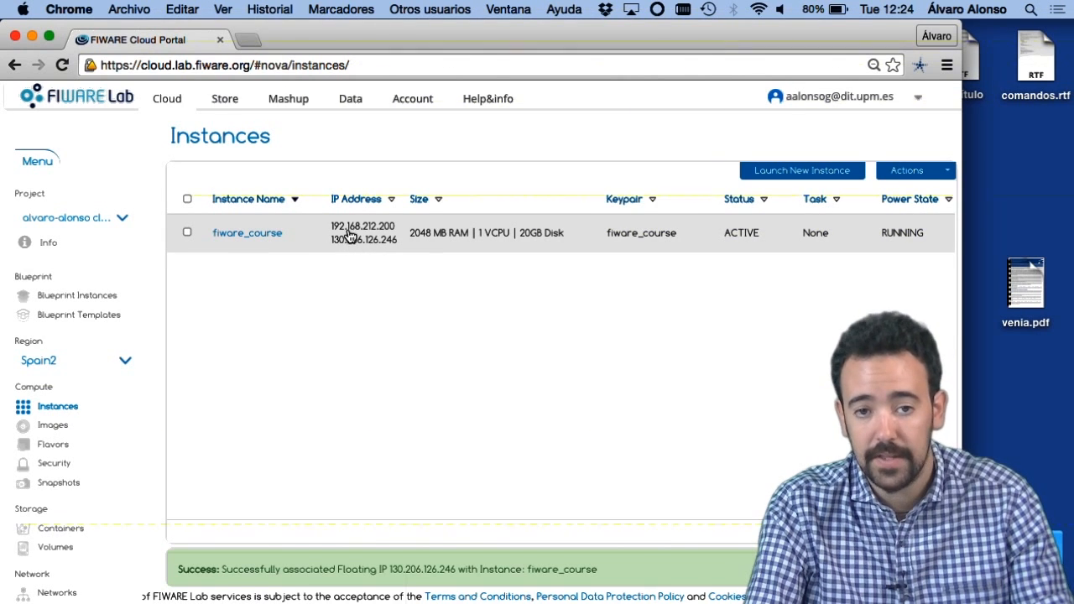
left_click(232, 237)
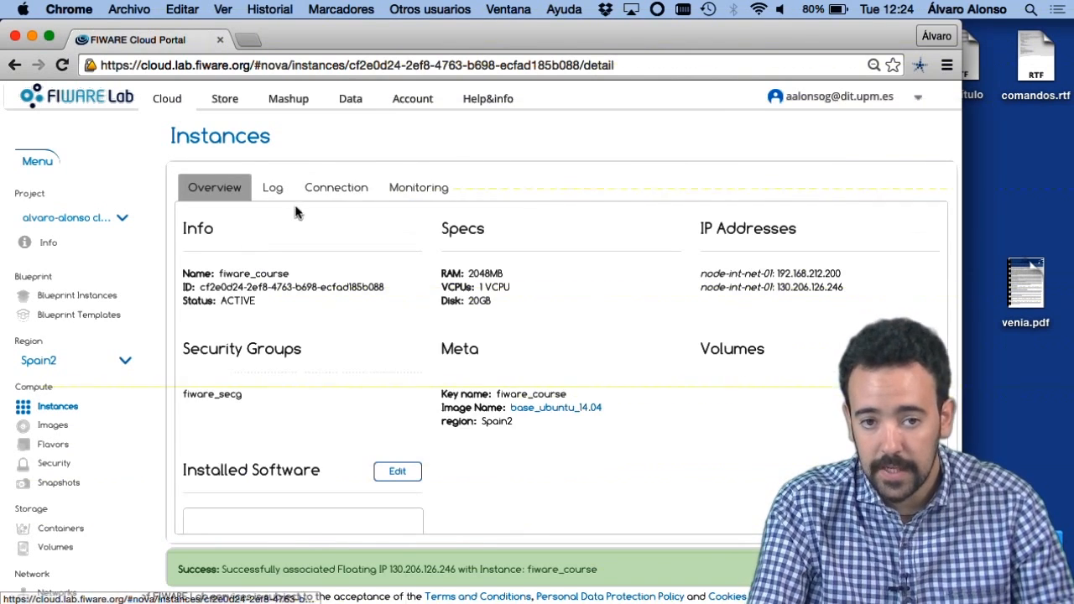
left_click(334, 188)
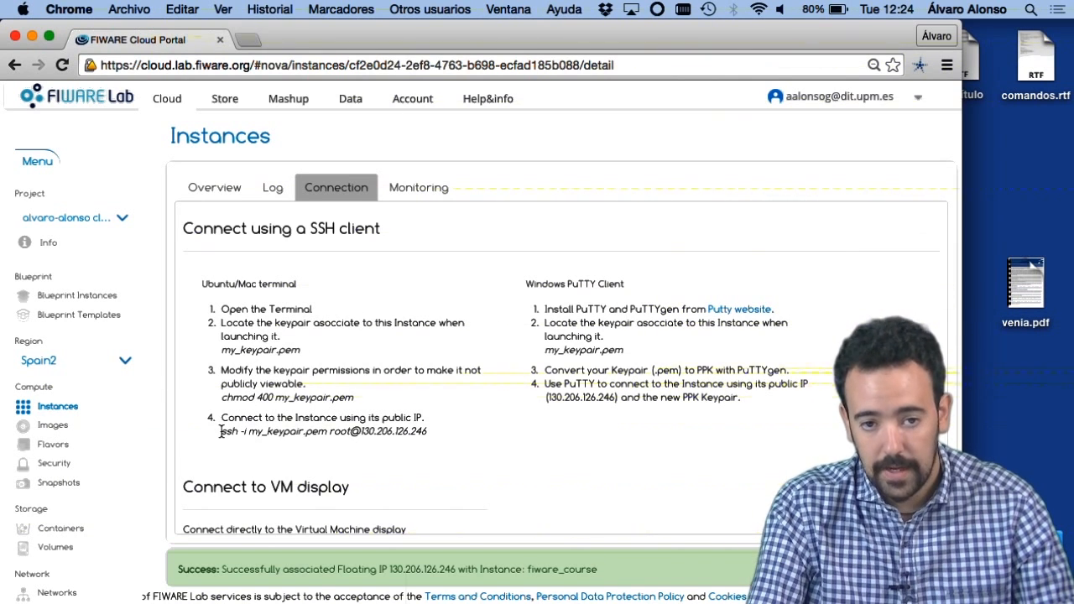
left_click_drag(222, 433, 436, 443)
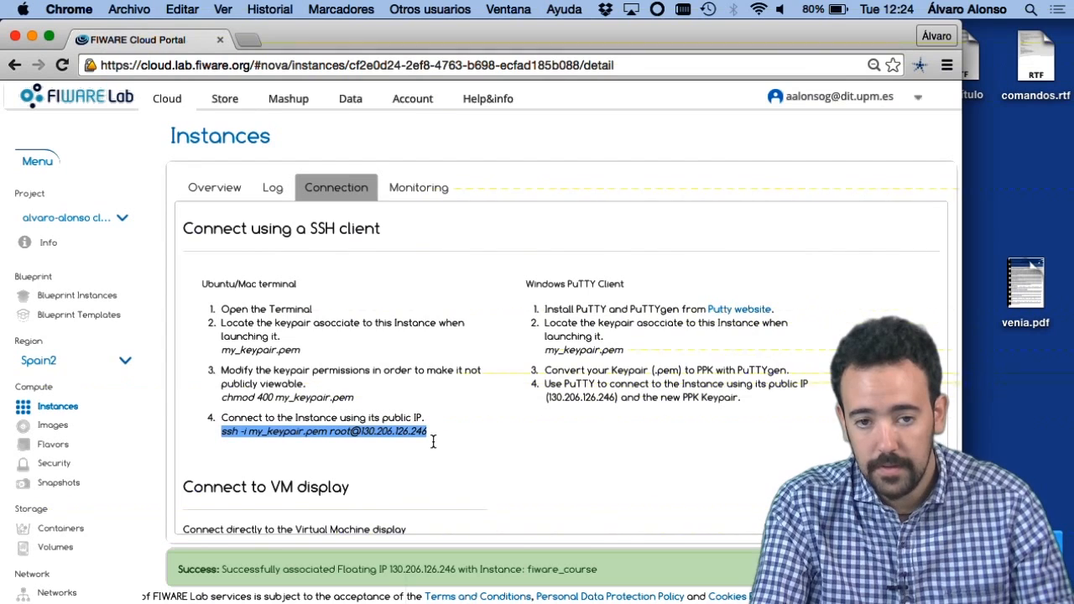
left_click(433, 441)
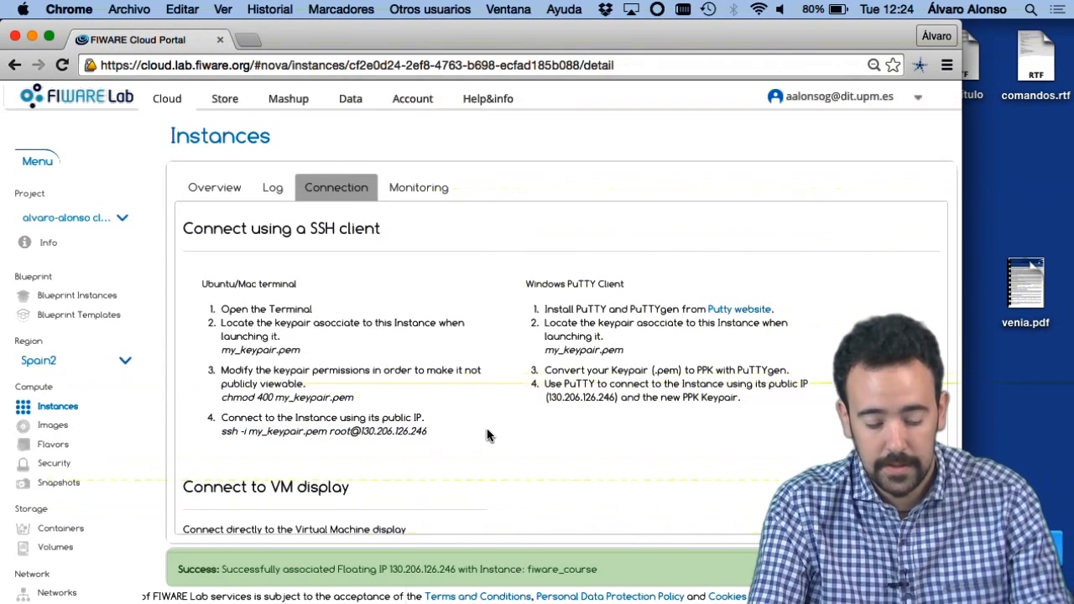
Step: Switch to Terminal and enter the beginning of an SSH command with the fiware_course.pem key and the root user
key("super+Tab")
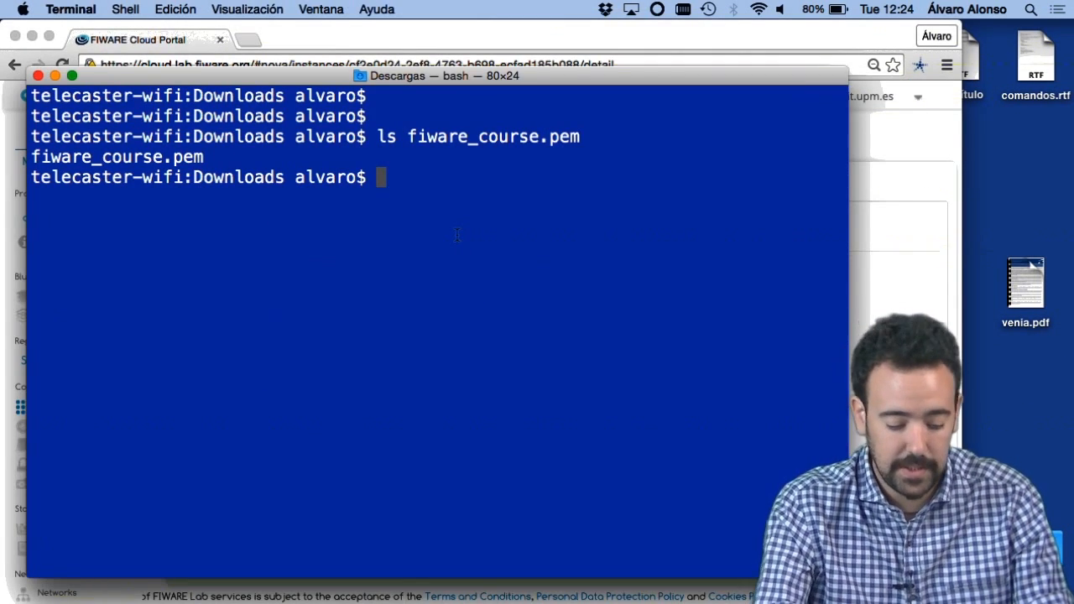
type("ssh -i ")
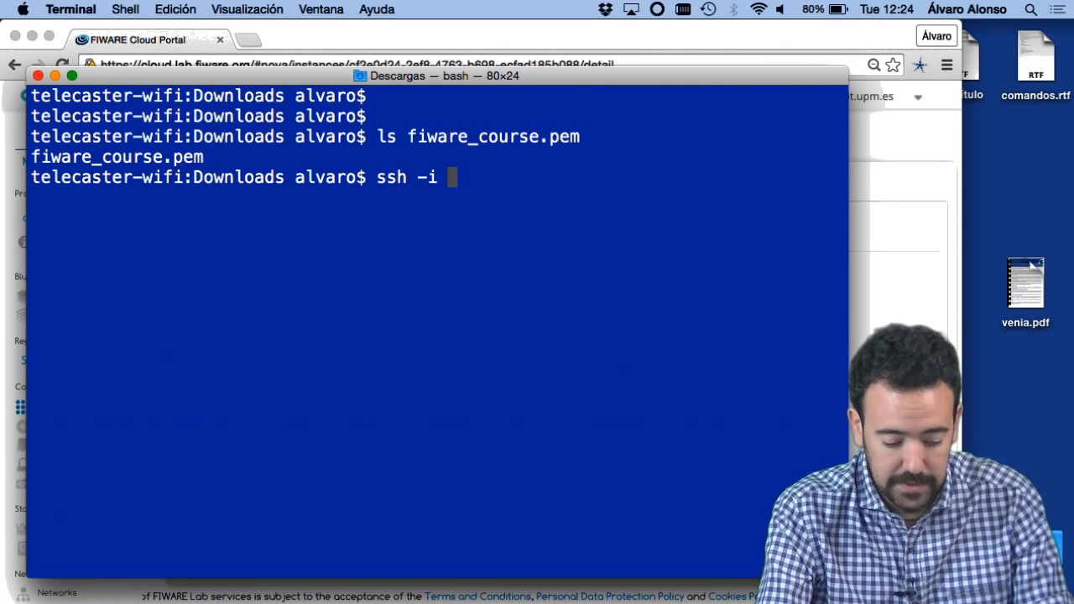
type("fiwa")
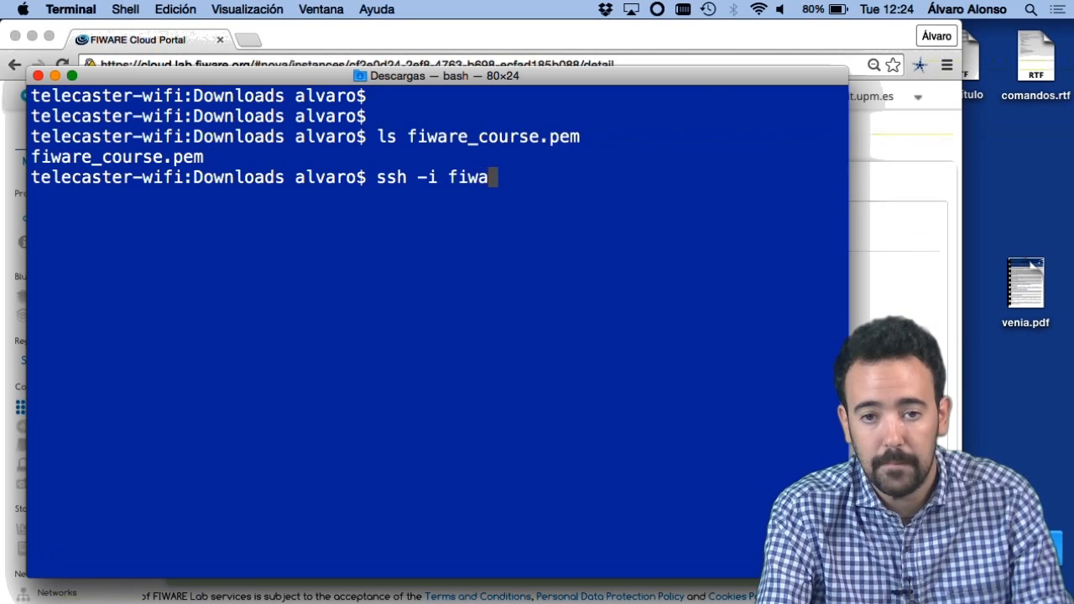
key("Tab")
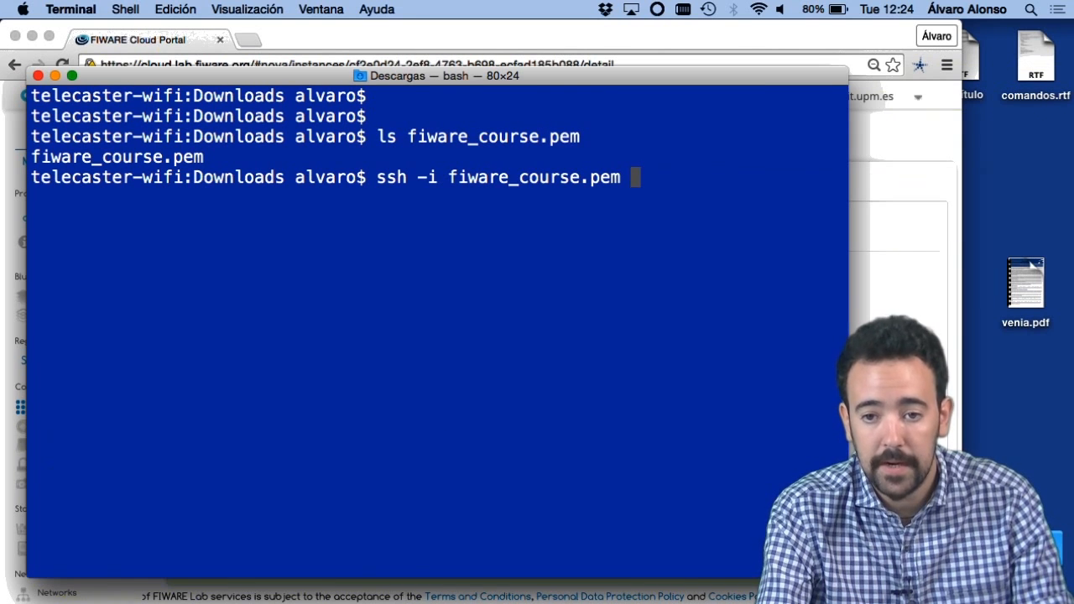
type("root")
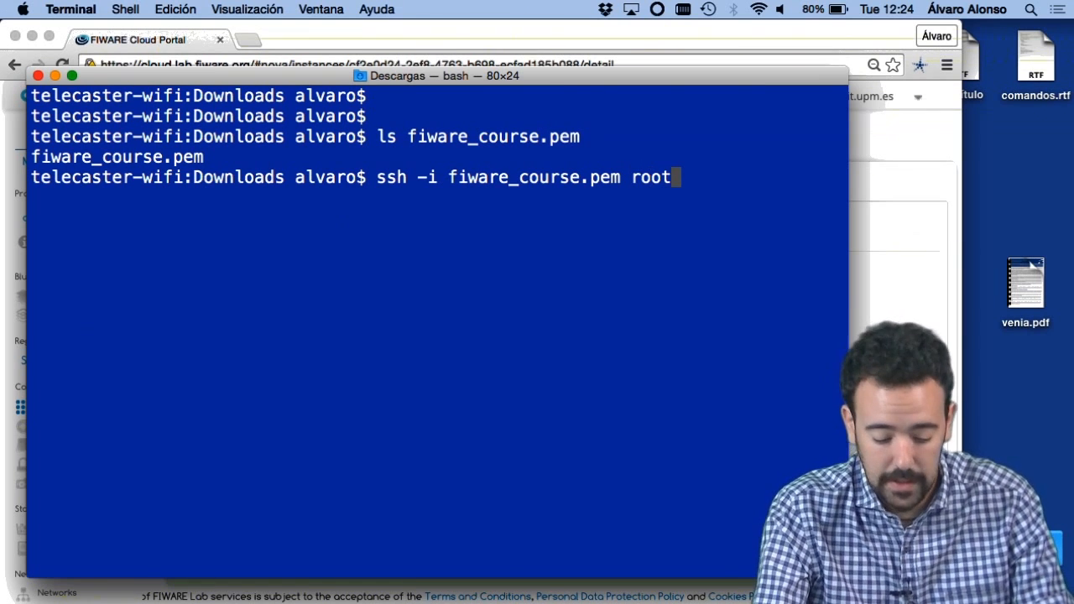
type("@")
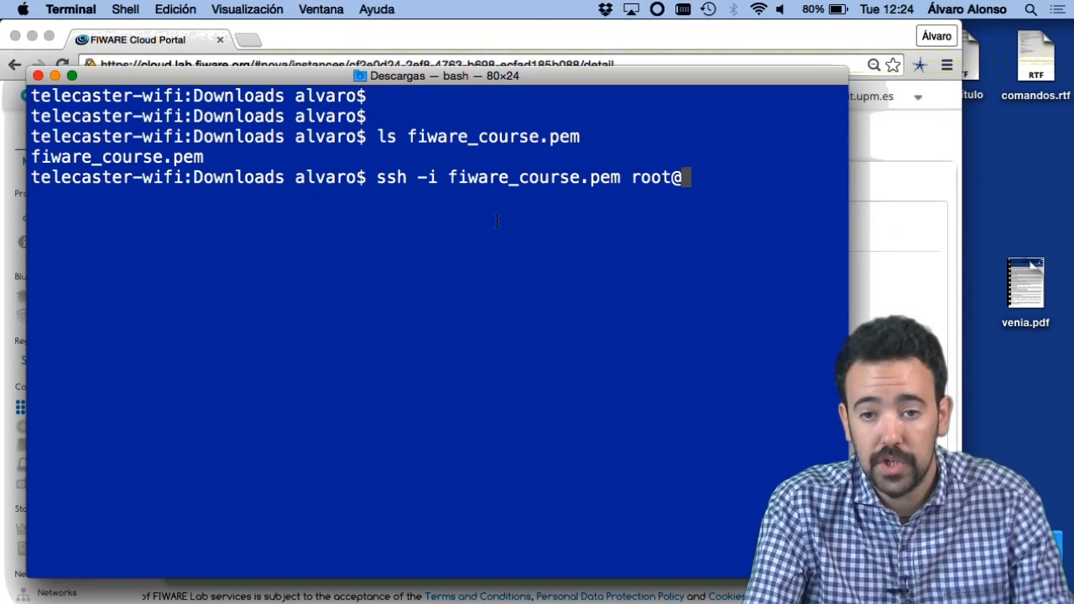
Step: Complete the SSH command with the public IP 130.206.126.246 copied from the portal's connection instructions, run it, and abort the connection at the host authenticity question
left_click(934, 311)
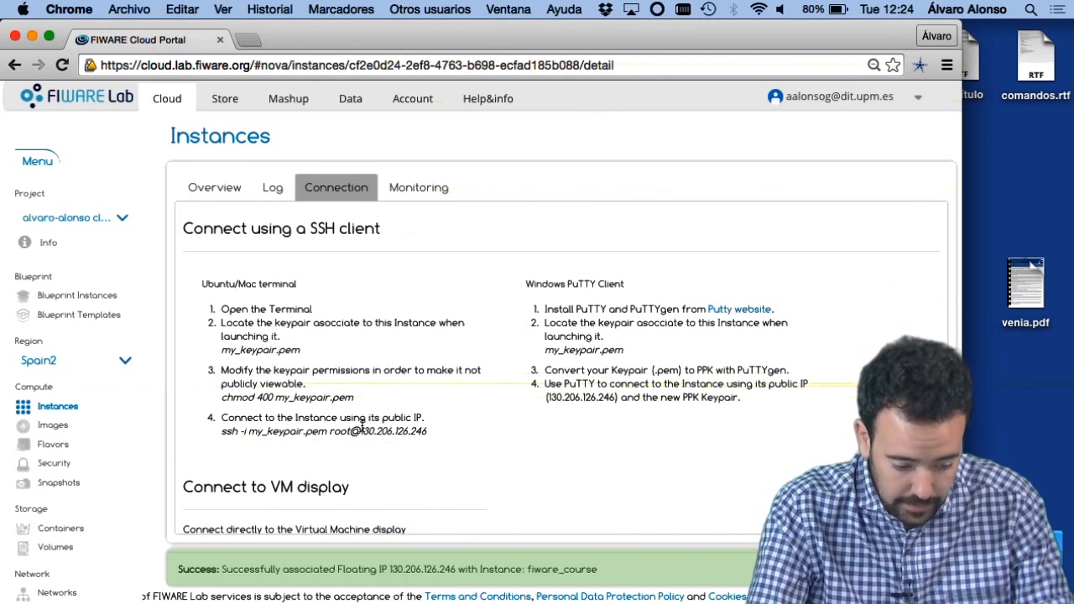
left_click_drag(361, 429, 434, 433)
key("super+c")
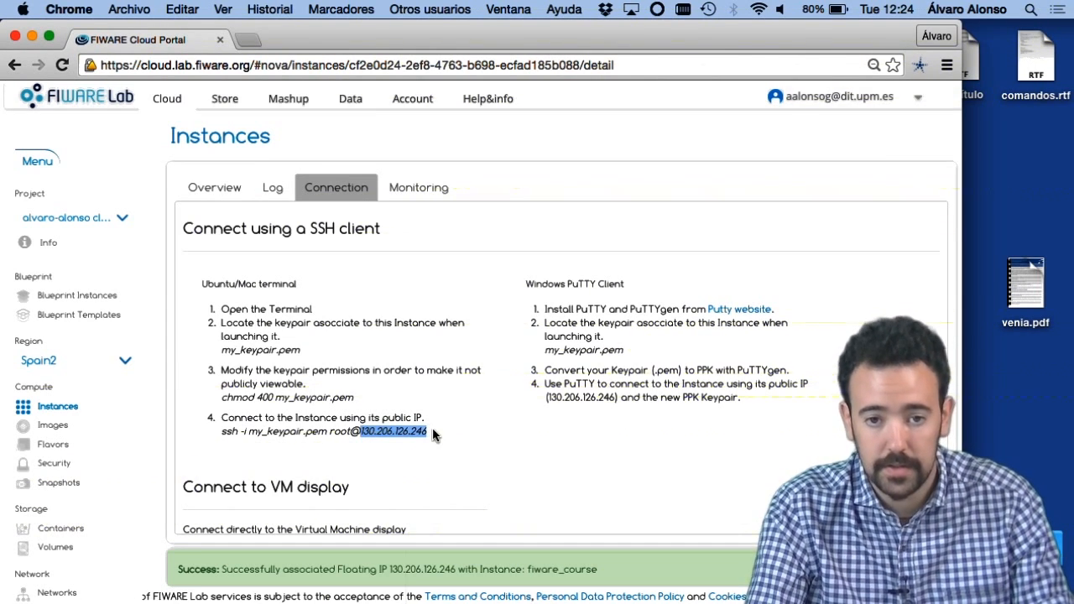
key("super+Tab")
key("super+v")
key("Return")
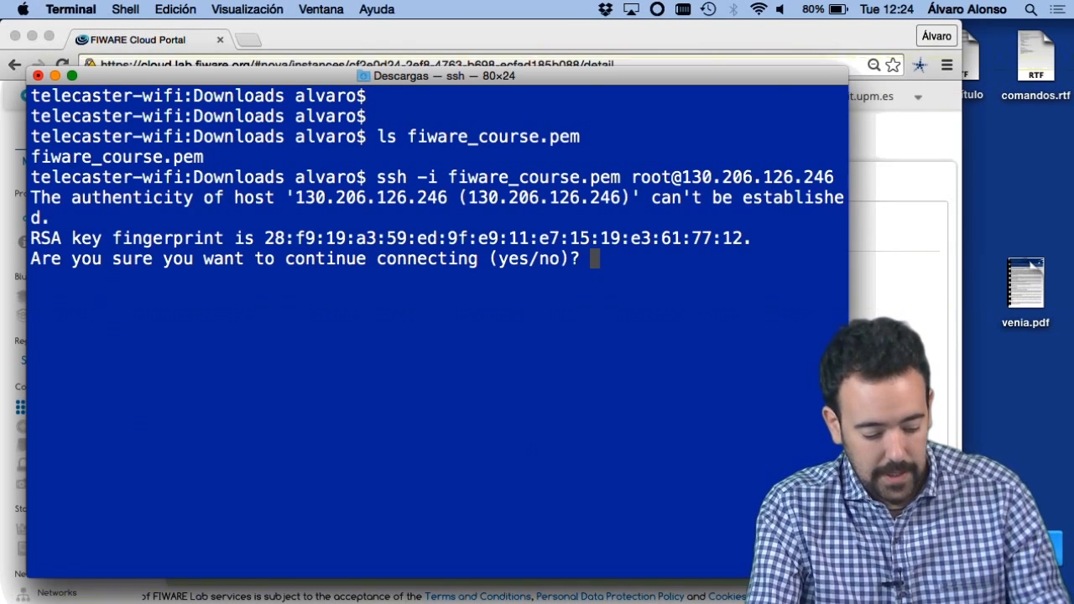
key("ctrl+c")
key("Return")
key("Return")
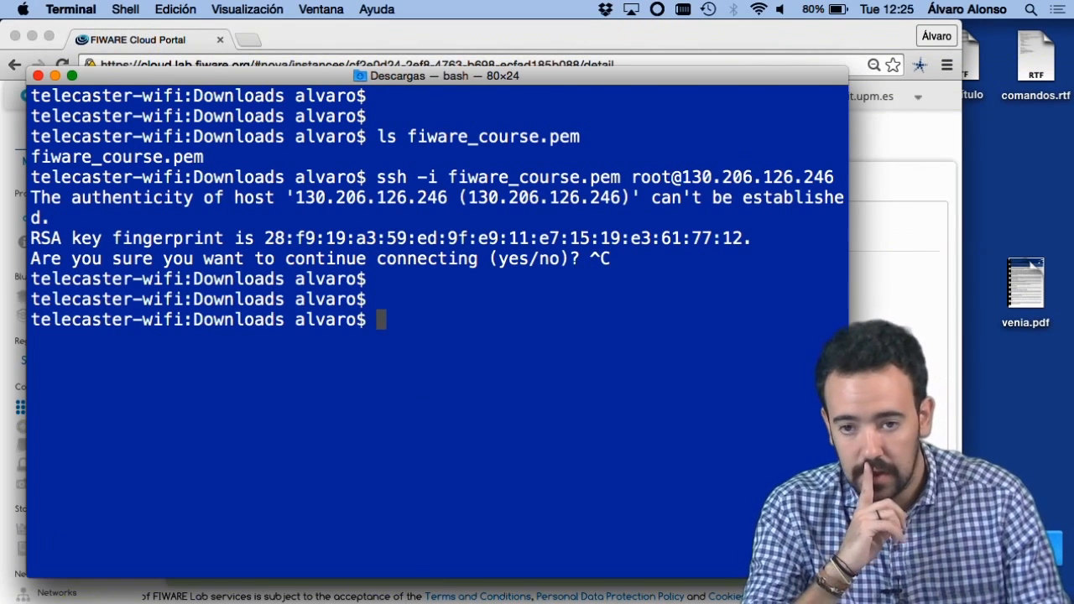
Step: Consult the portal's instruction on keypair permissions, and run chmod 400 on fiware_course.pem in Terminal
key("super+Tab")
left_click(295, 372)
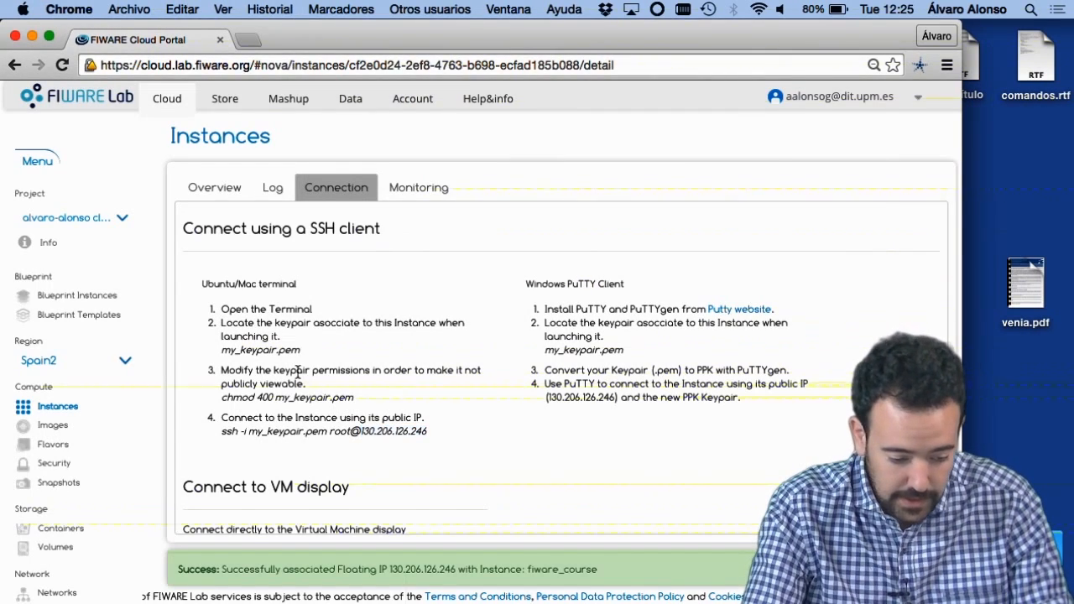
triple_click(315, 388)
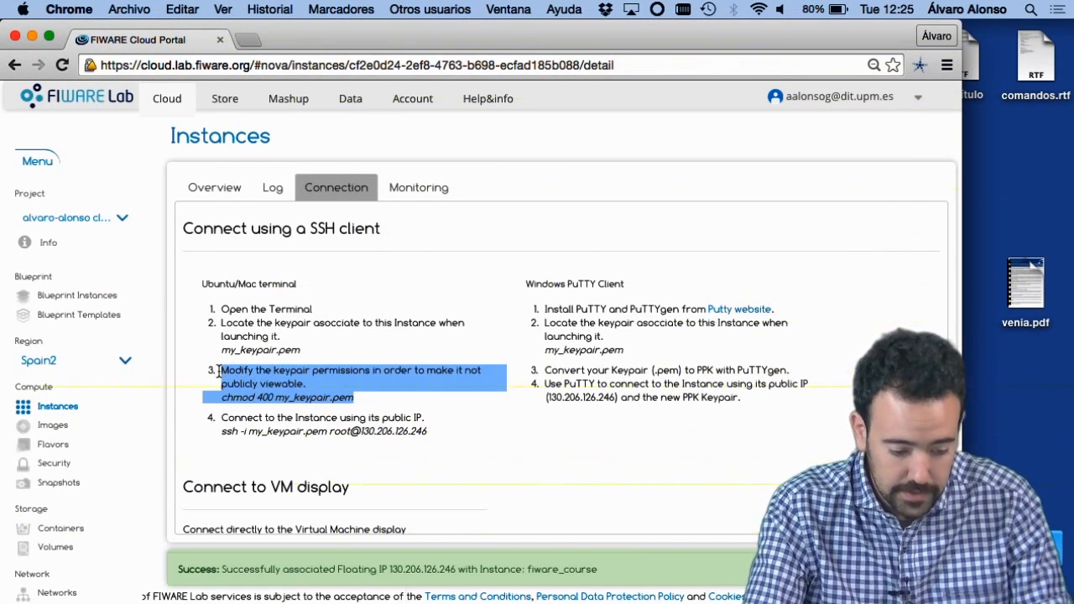
left_click(278, 378)
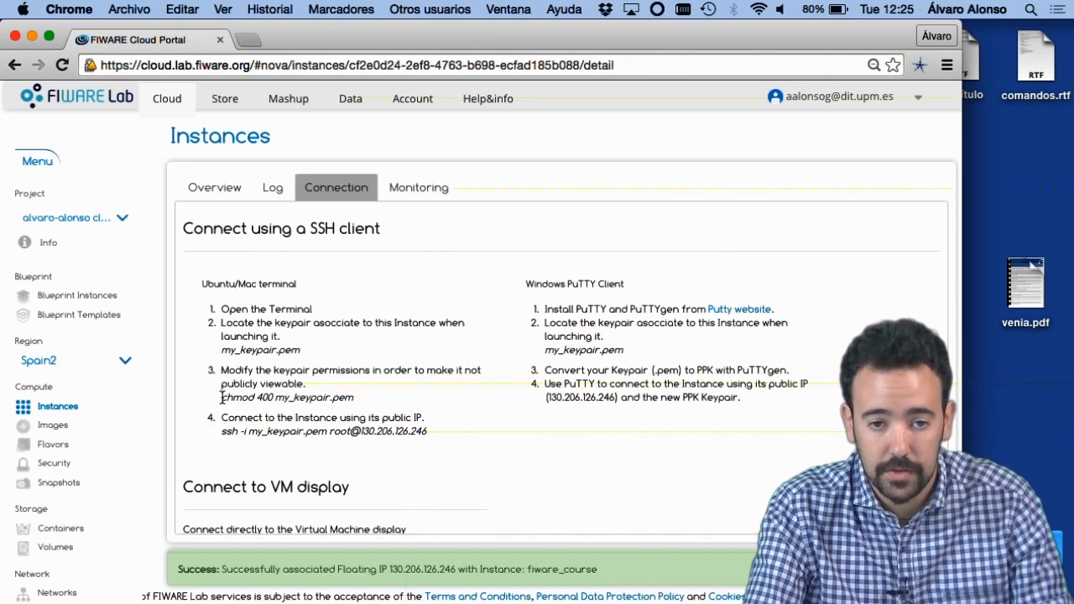
left_click_drag(223, 400, 357, 399)
key("super+Tab")
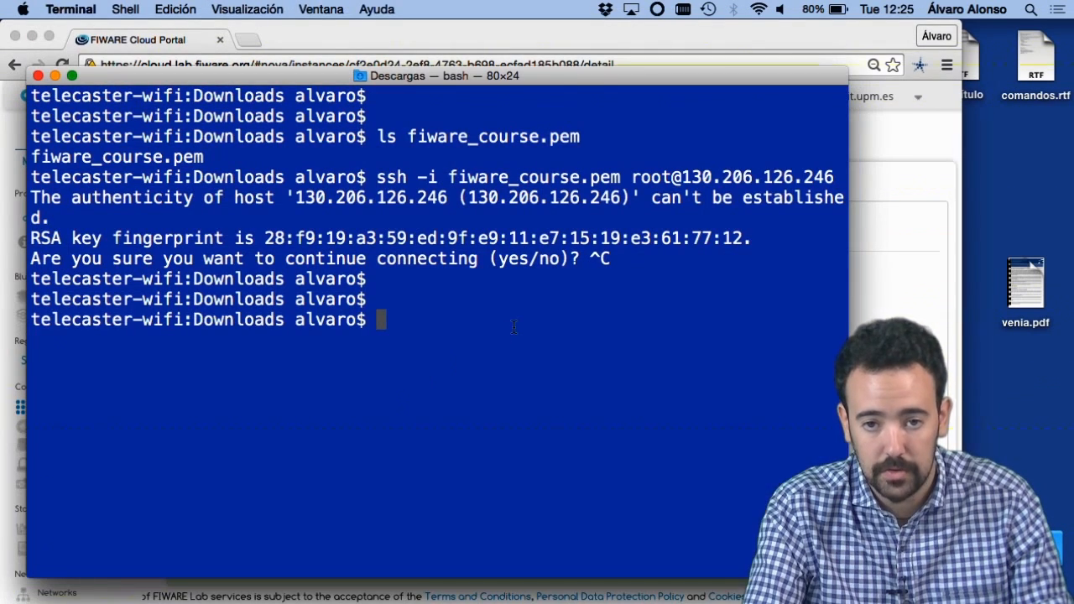
type("chmod ")
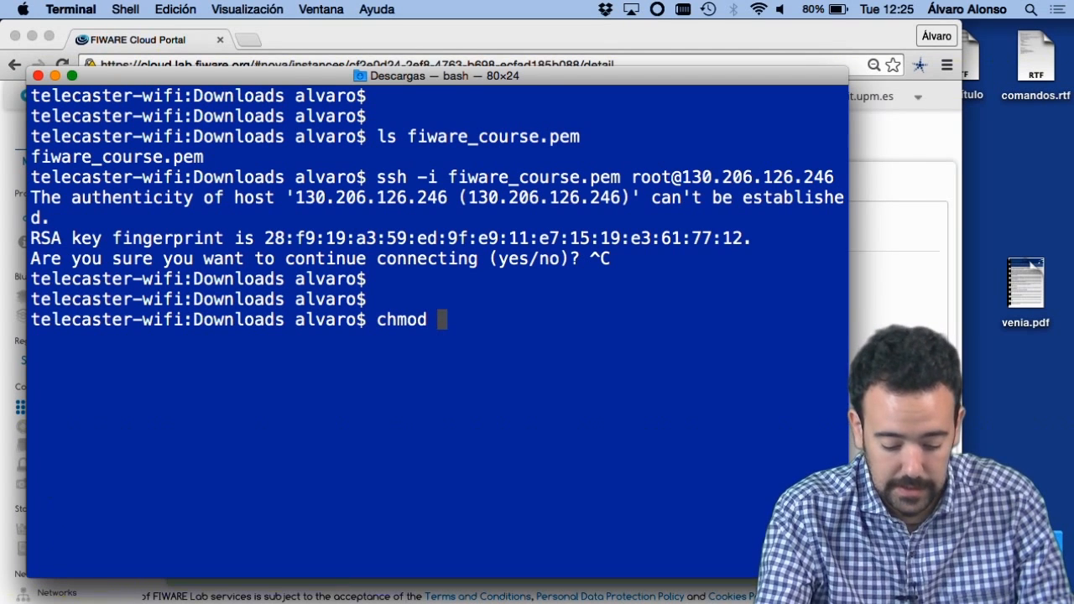
type("400 ")
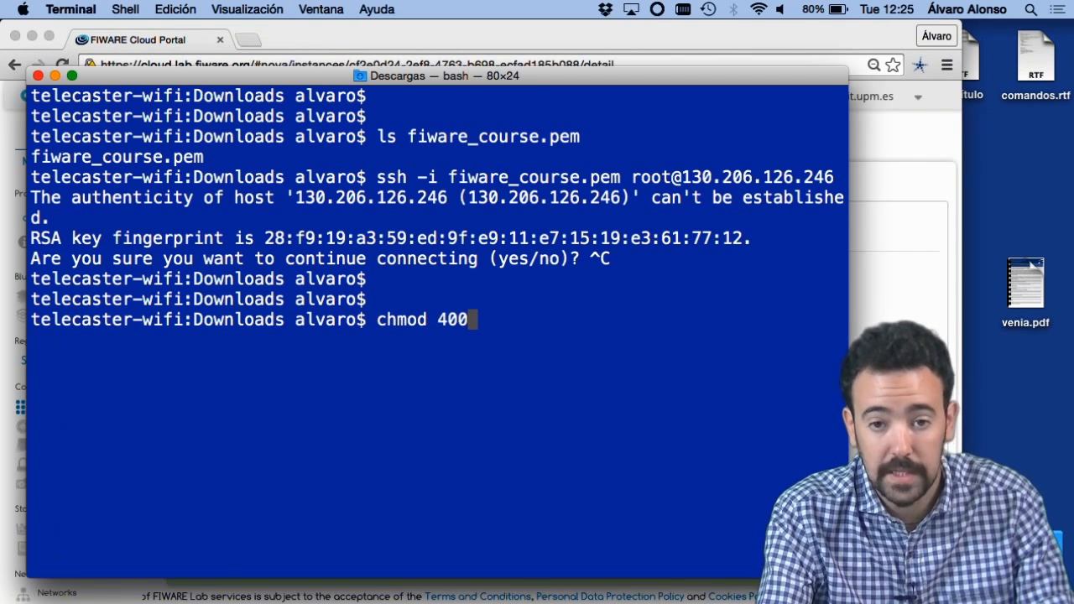
type("fiware_course.pem")
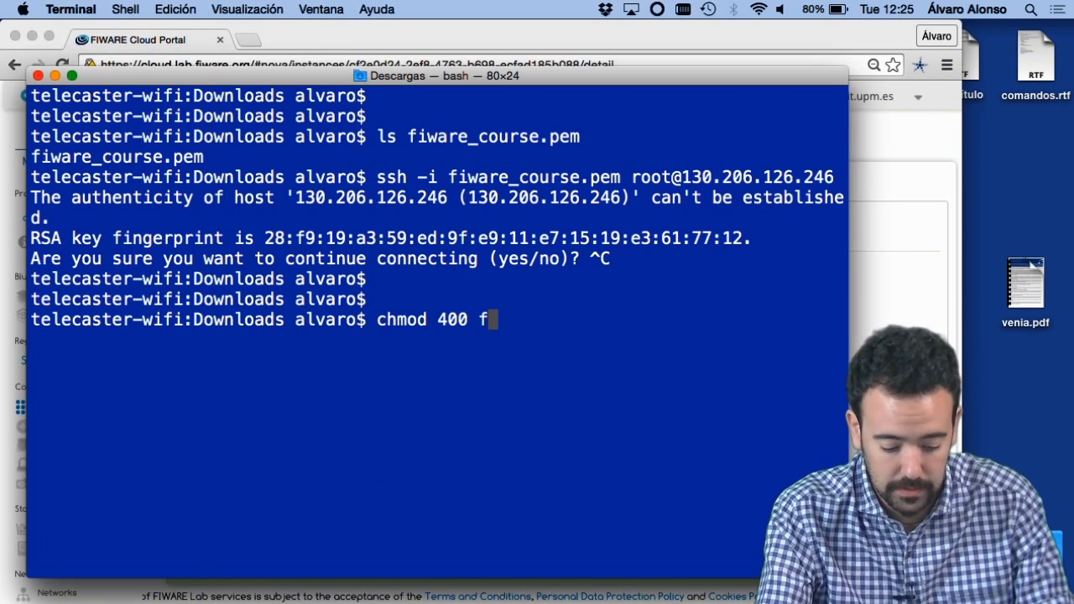
key("Return")
key("Return")
key("Return")
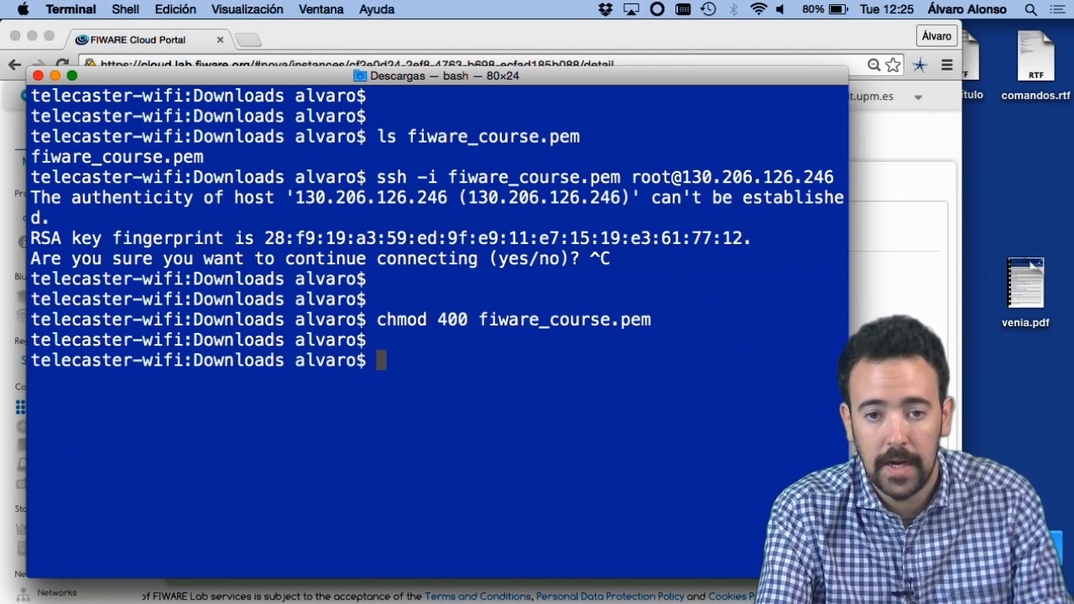
Step: Try to connect by SSH as root to 130.206.126.246 with fiware_course.pem, accepting the host key with yes, and end the session
key("Up")
key("Up")
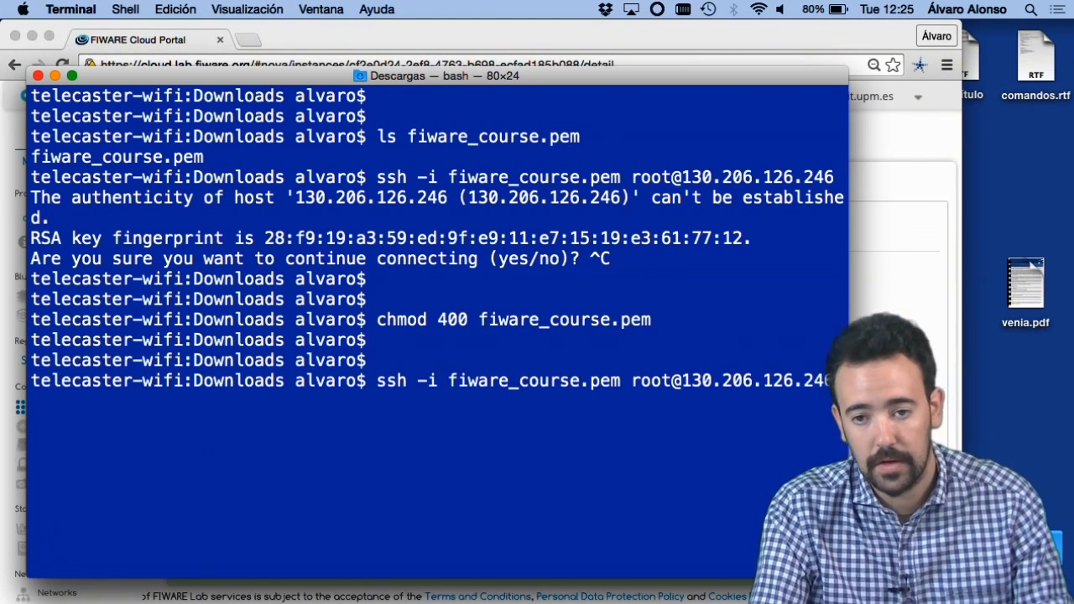
type("yes")
key("Return")
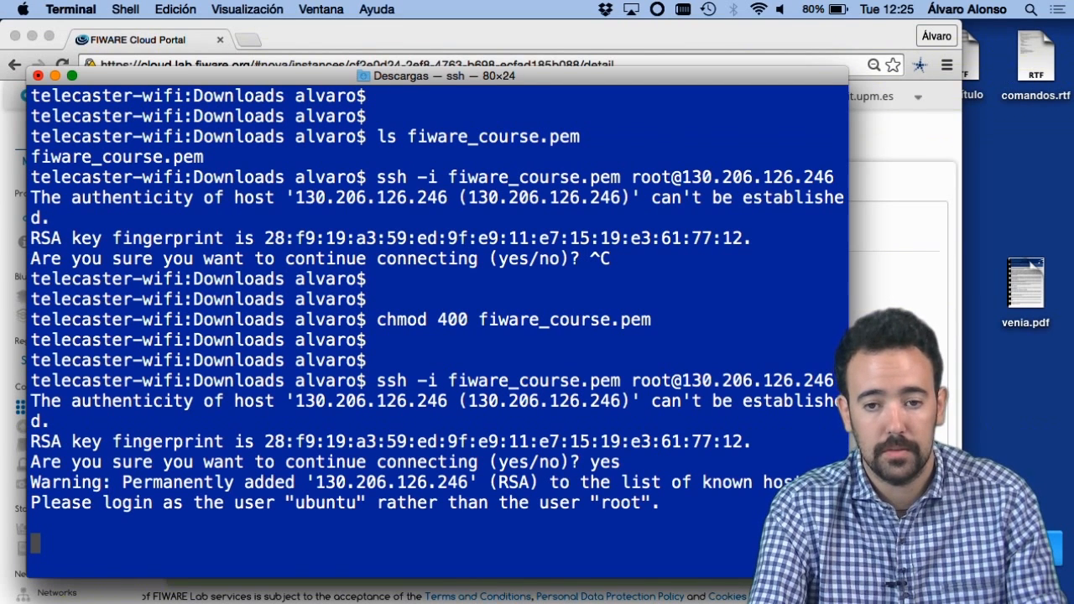
key("Return")
key("Return")
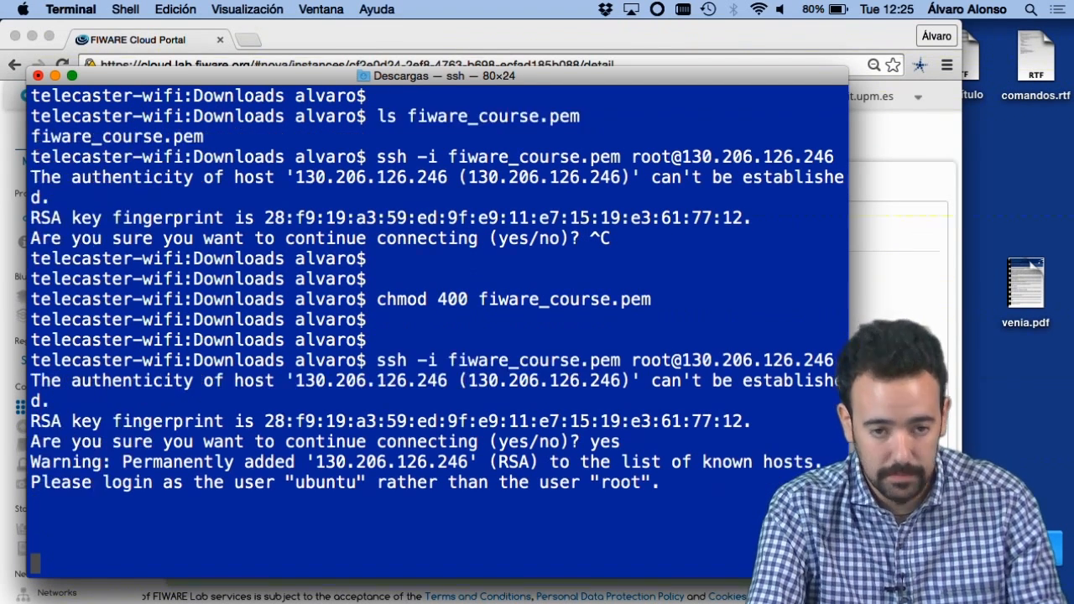
key("ctrl+c")
key("Return")
key("Return")
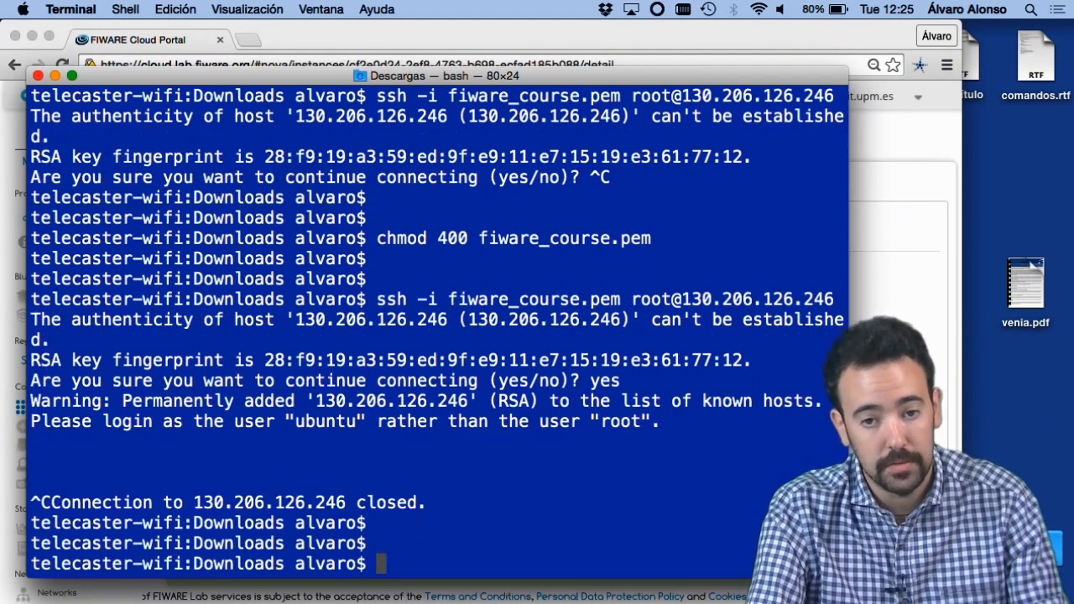
Step: Rerun the previous SSH command with ubuntu as the user, connecting to 130.206.126.246 with fiware_course.pem
key("Up")
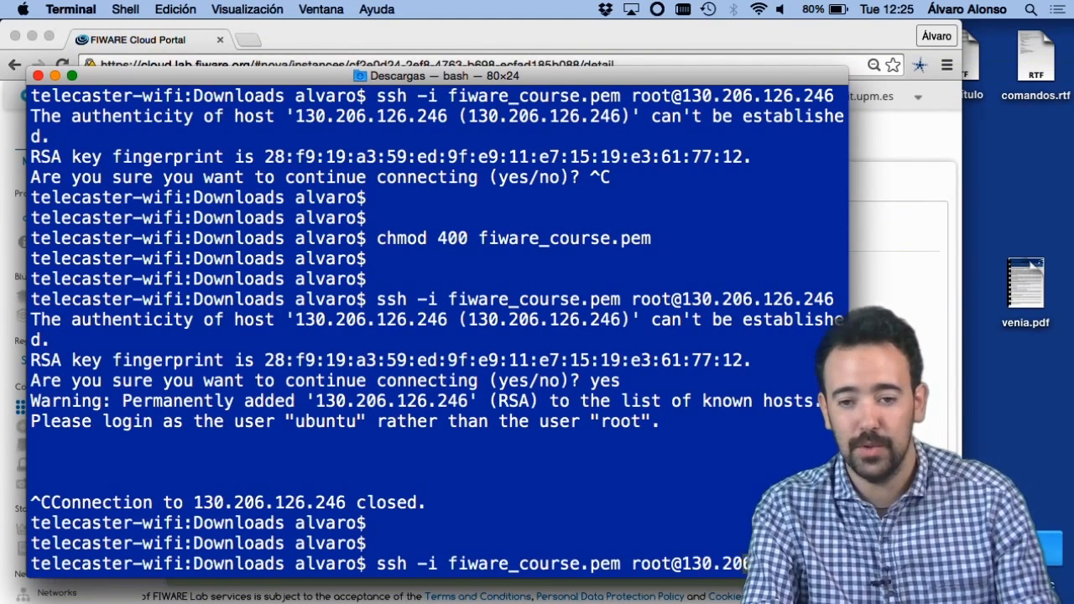
key("Left")
key("Left")
key("BackSpace")
key("BackSpace")
key("BackSpace")
key("BackSpace")
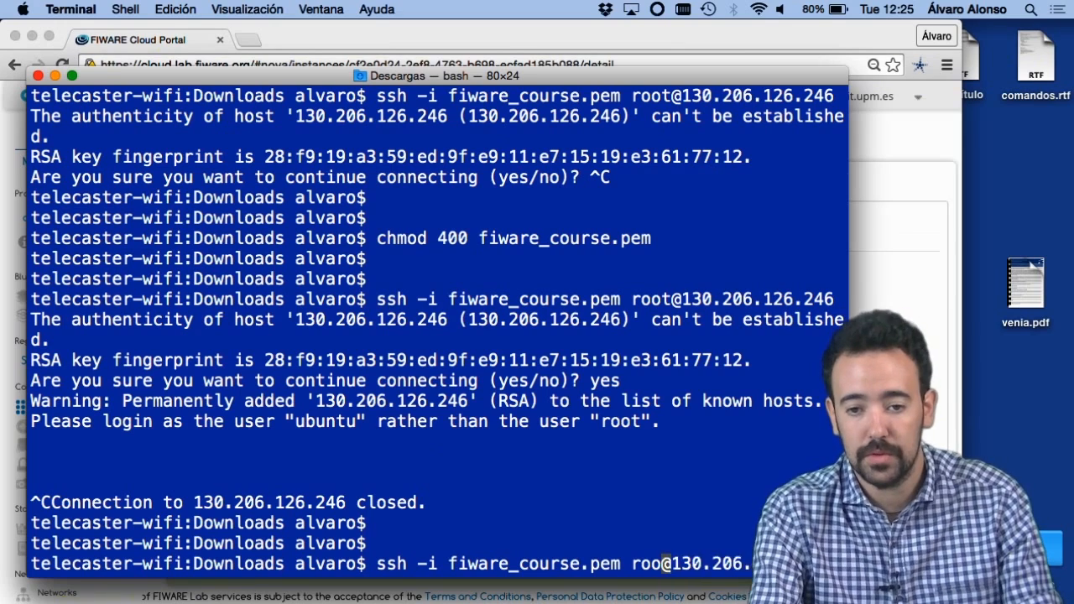
type("ubuntu")
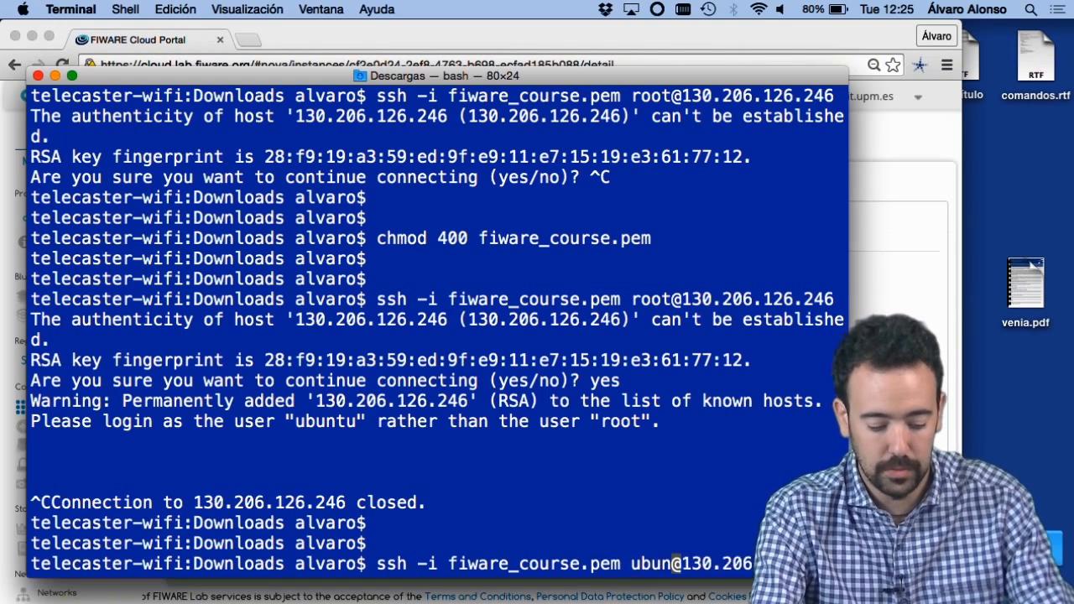
key("Return")
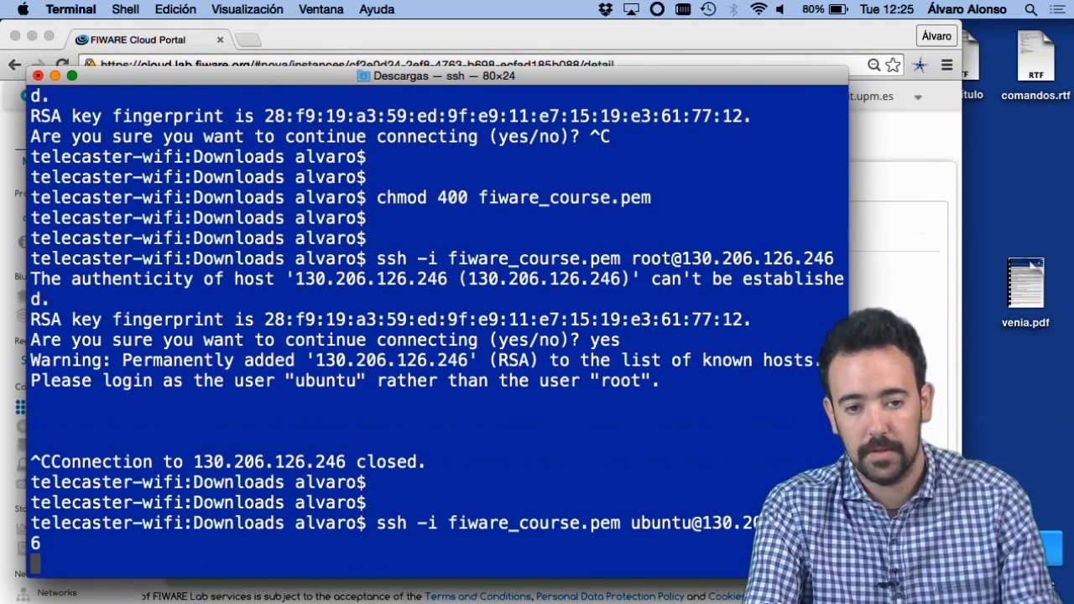
key("Return")
key("Return")
key("Return")
key("Return")
key("Return")
key("Return")
key("Return")
key("Return")
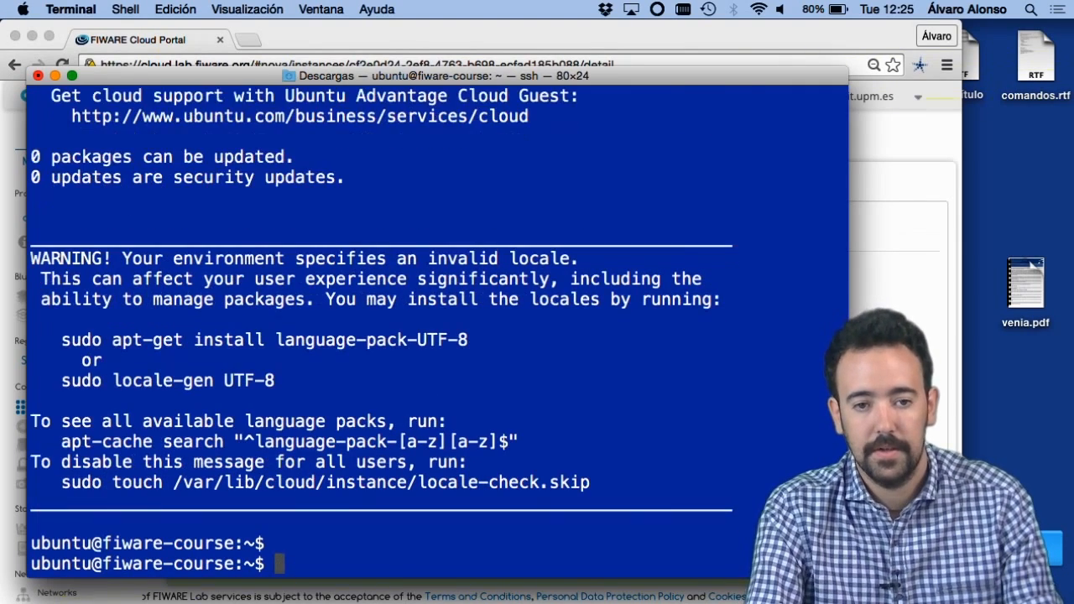
key("Return")
key("Return")
key("Return")
key("Return")
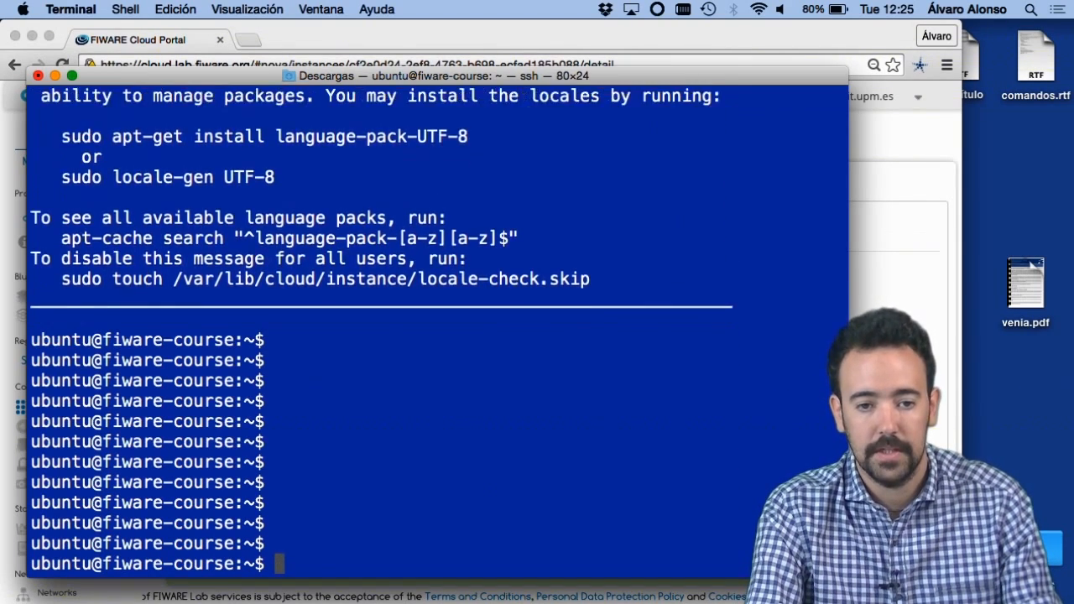
Step: List the contents of the home directory on the fiware-course instance with ls
type("ls")
key("Return")
key("Return")
key("Return")
key("Return")
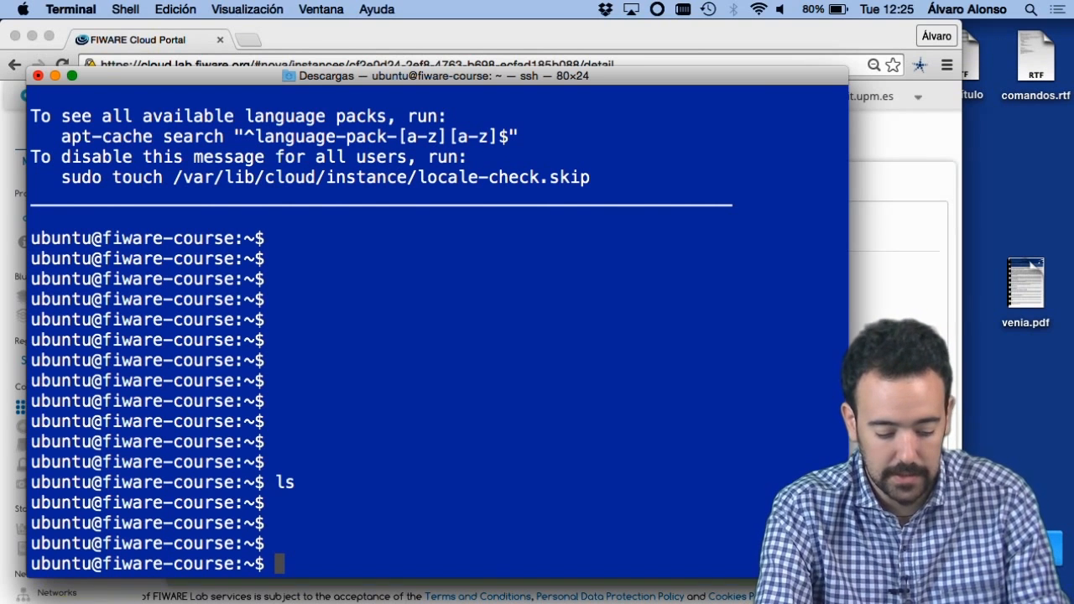
Step: Update the package lists on the fiware-course instance with sudo apt-get update
type("sudo apt-")
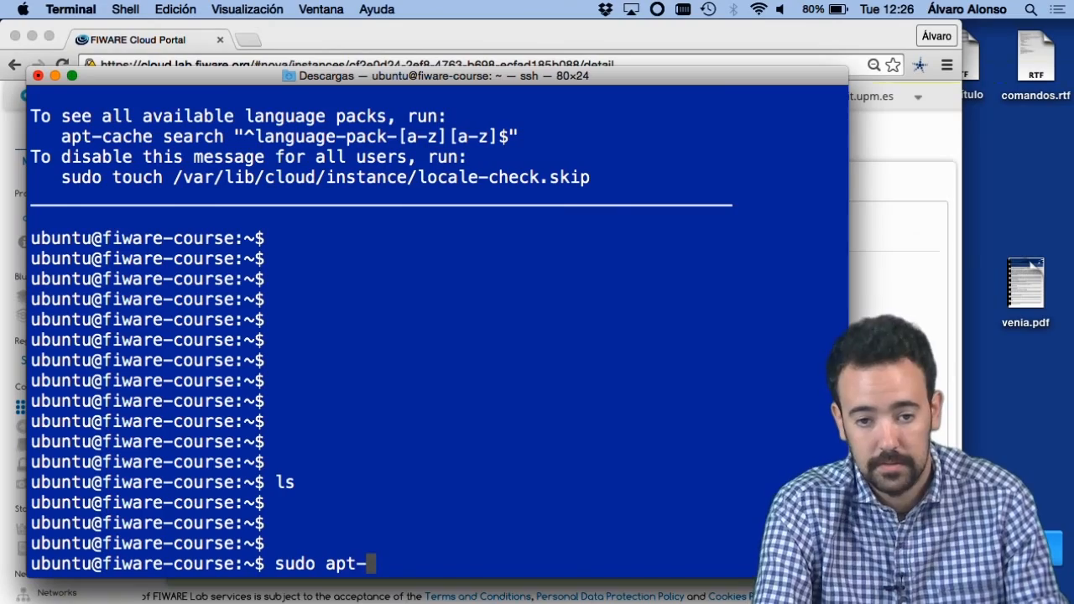
type("get update")
key("Return")
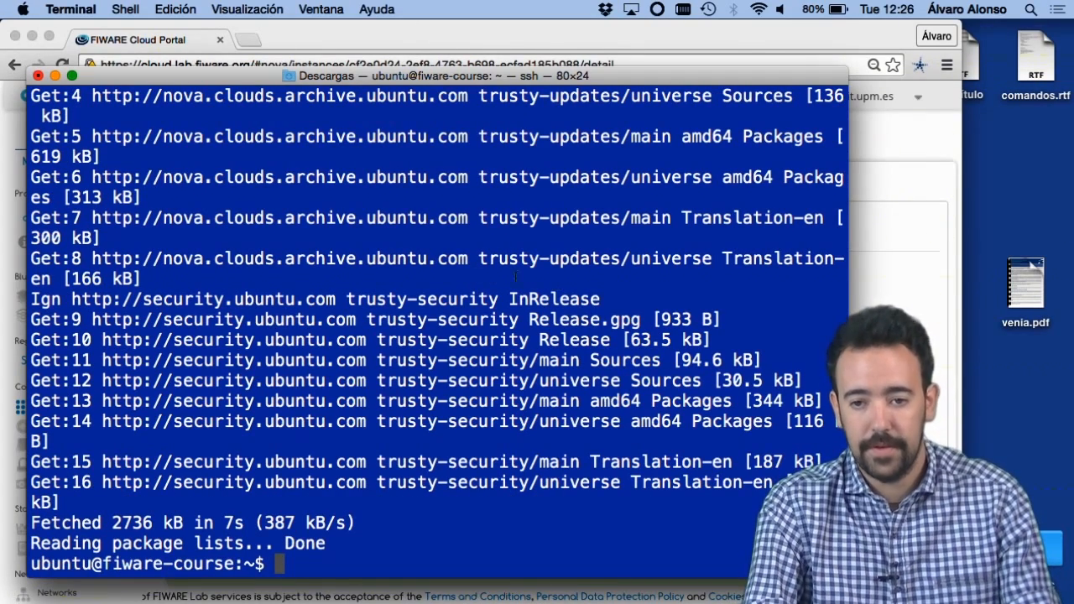
key("Return")
key("Return")
key("Return")
key("Return")
key("Return")
key("Return")
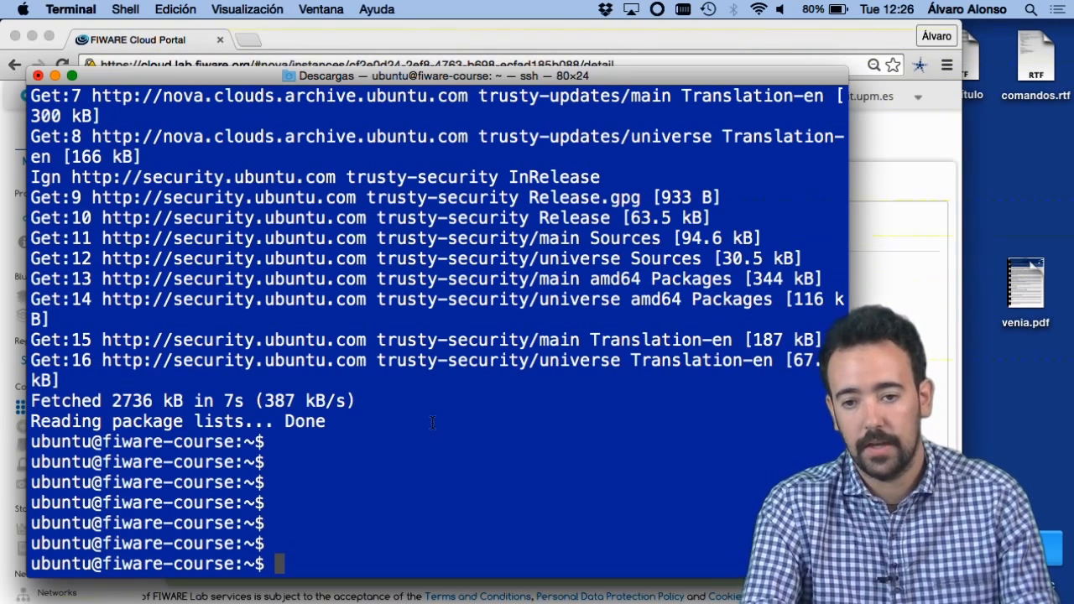
Step: Switch to PowerPoint and start the slide show of the Launching an Instance presentation from the closing FIWARE slide
key("super+Tab")
key("super+Tab")
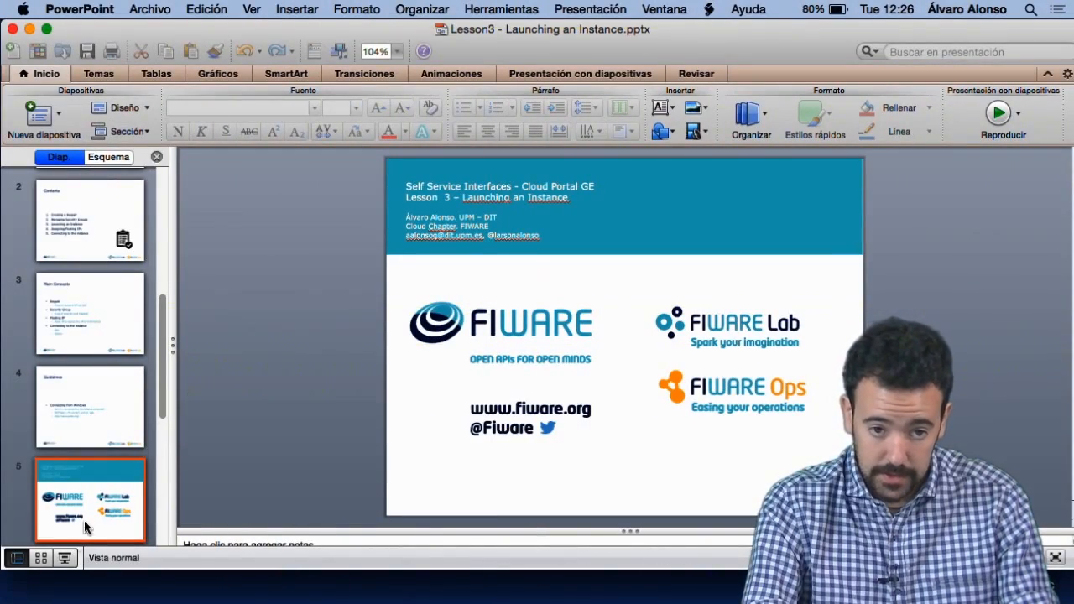
left_click(66, 557)
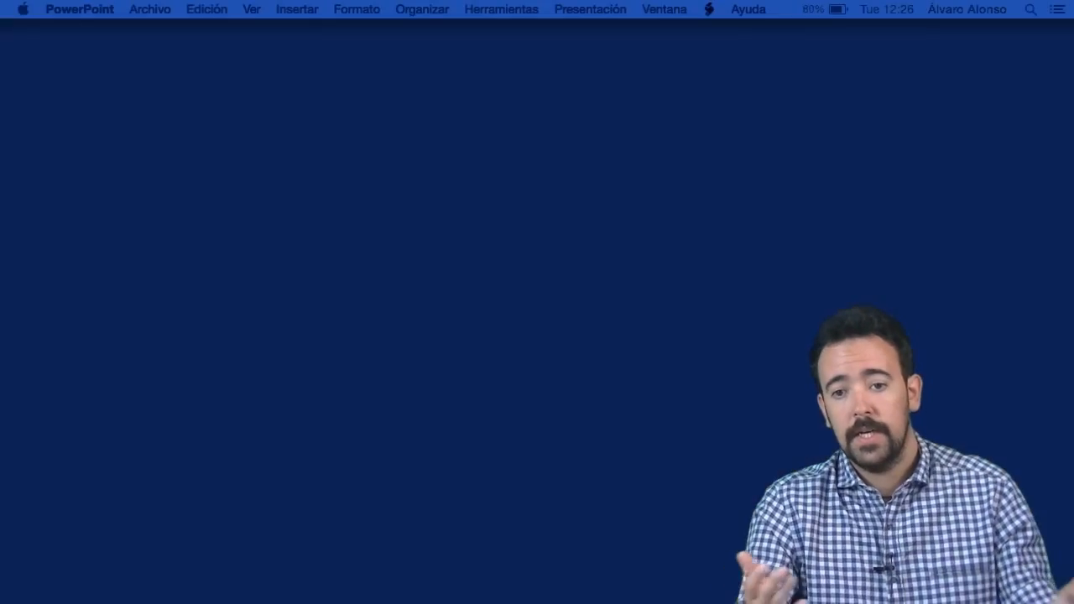